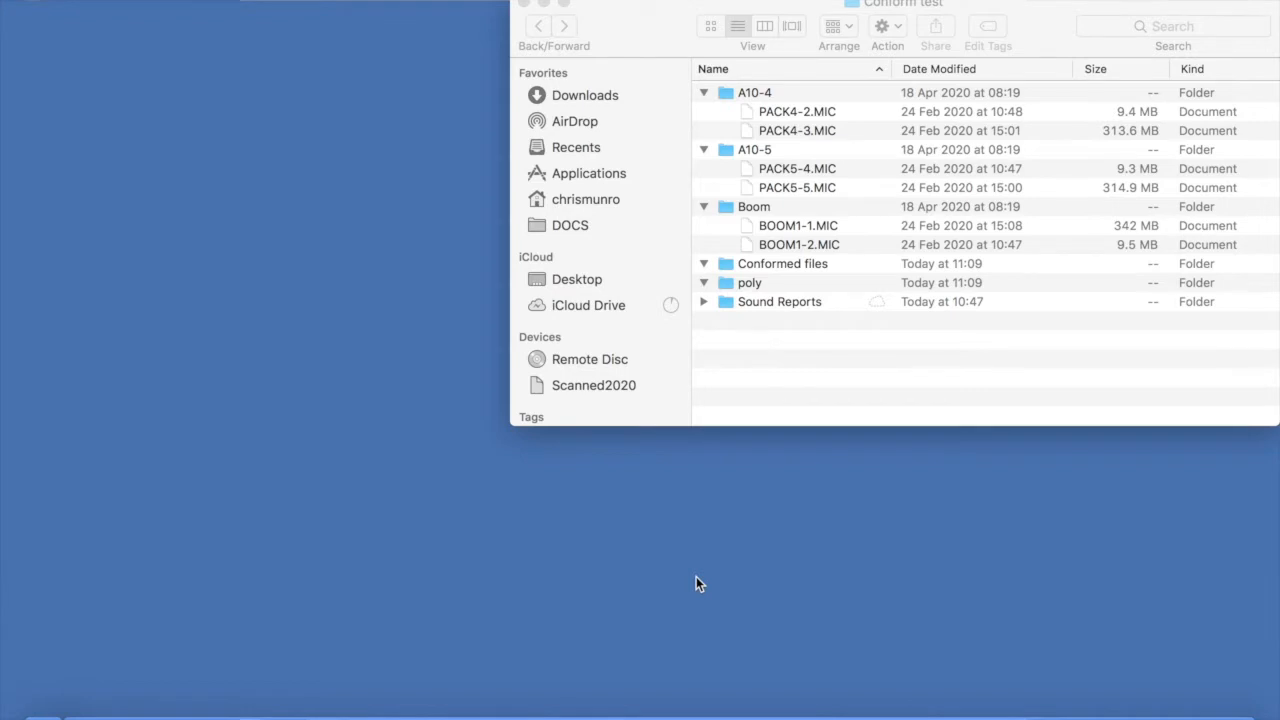
# Step: Open Mic2Wav and add the six MIC recordings from the A10-4, A10-5 and Boom folders as source files
pyautogui.click(483, 714)
pyautogui.moveTo(577, 120); pyautogui.dragTo(233, 80)
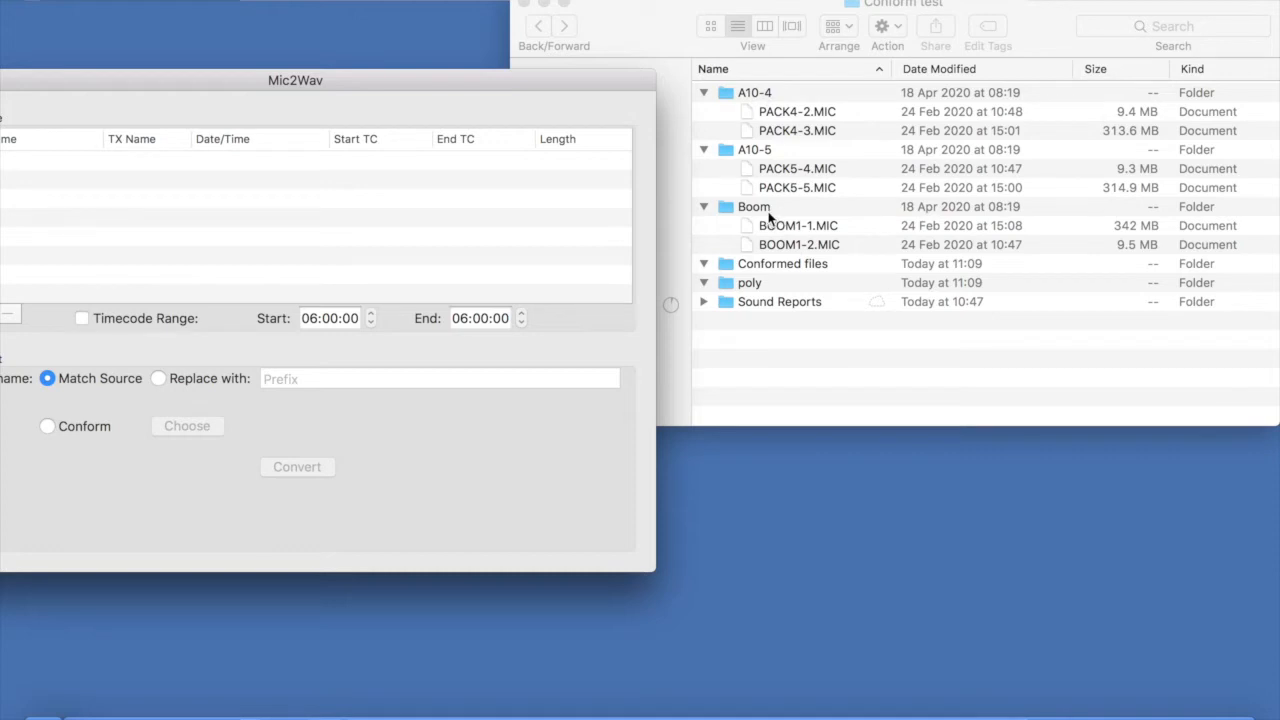
pyautogui.click(799, 114)
pyautogui.click(799, 114)
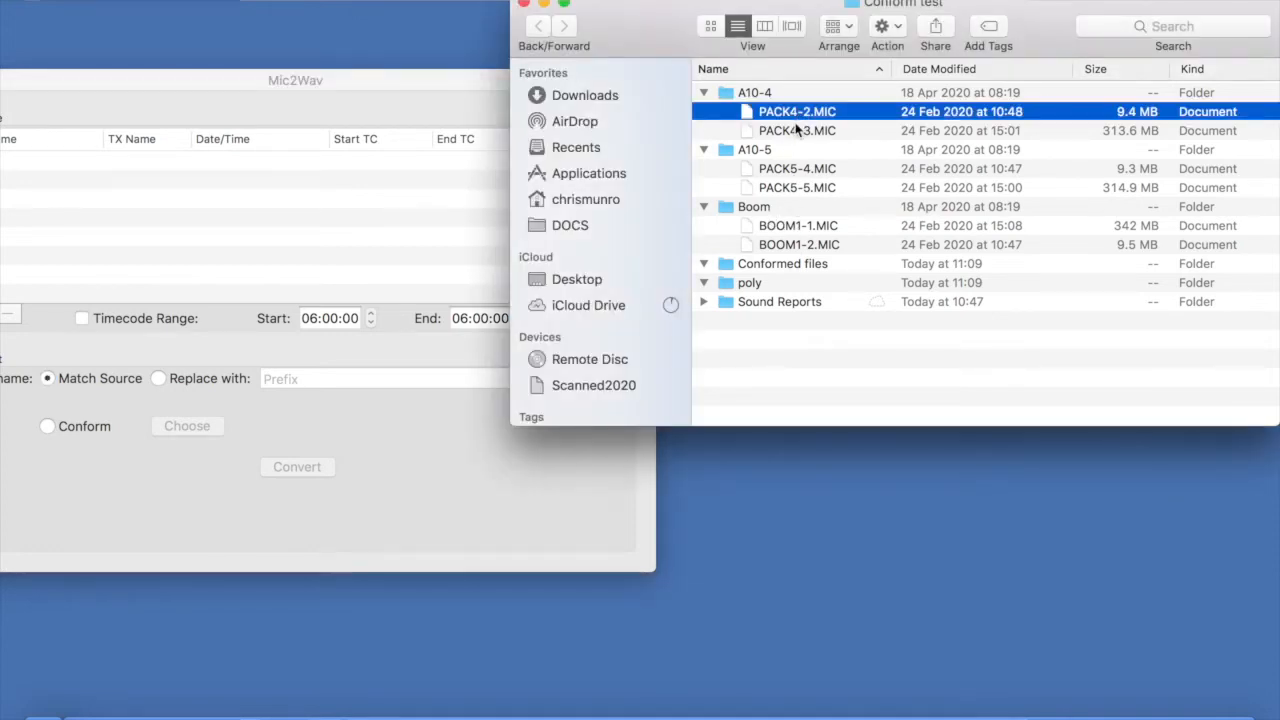
pyautogui.keyDown('super'); pyautogui.click(792, 130); pyautogui.keyUp('super')
pyautogui.keyDown('super'); pyautogui.click(791, 168); pyautogui.keyUp('super')
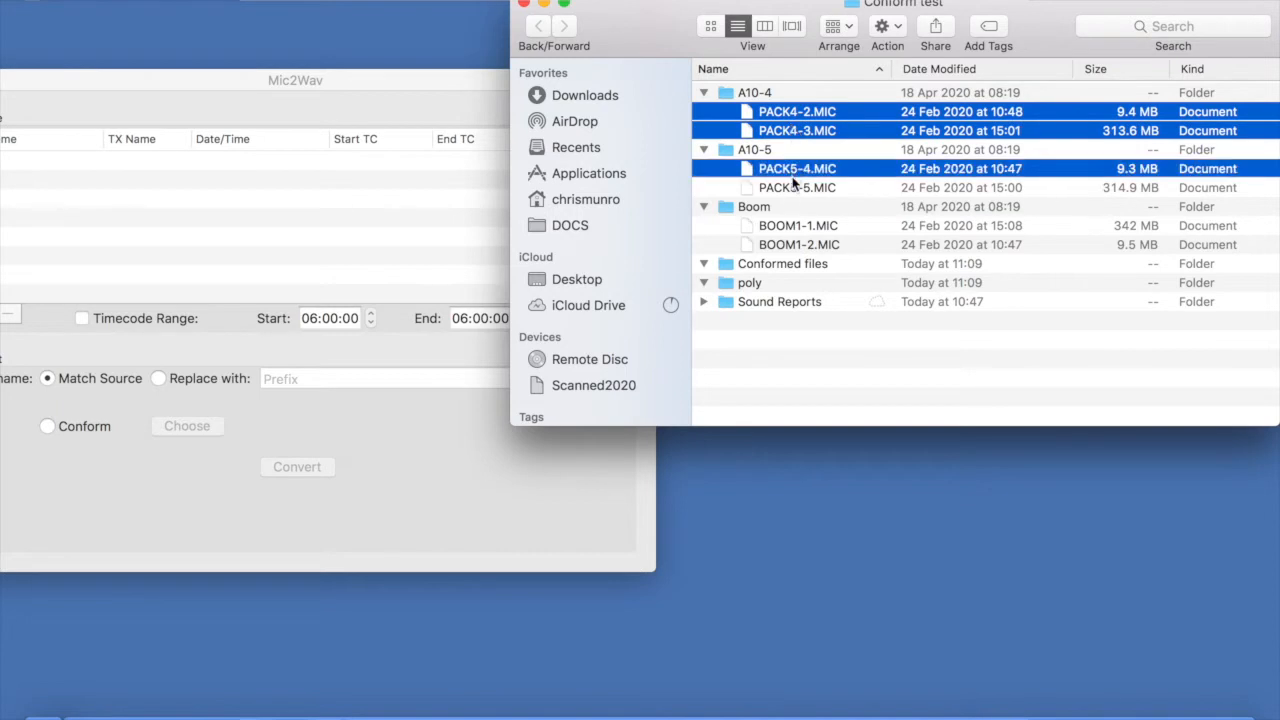
pyautogui.keyDown('super'); pyautogui.click(791, 187); pyautogui.keyUp('super')
pyautogui.keyDown('super'); pyautogui.click(790, 224); pyautogui.keyUp('super')
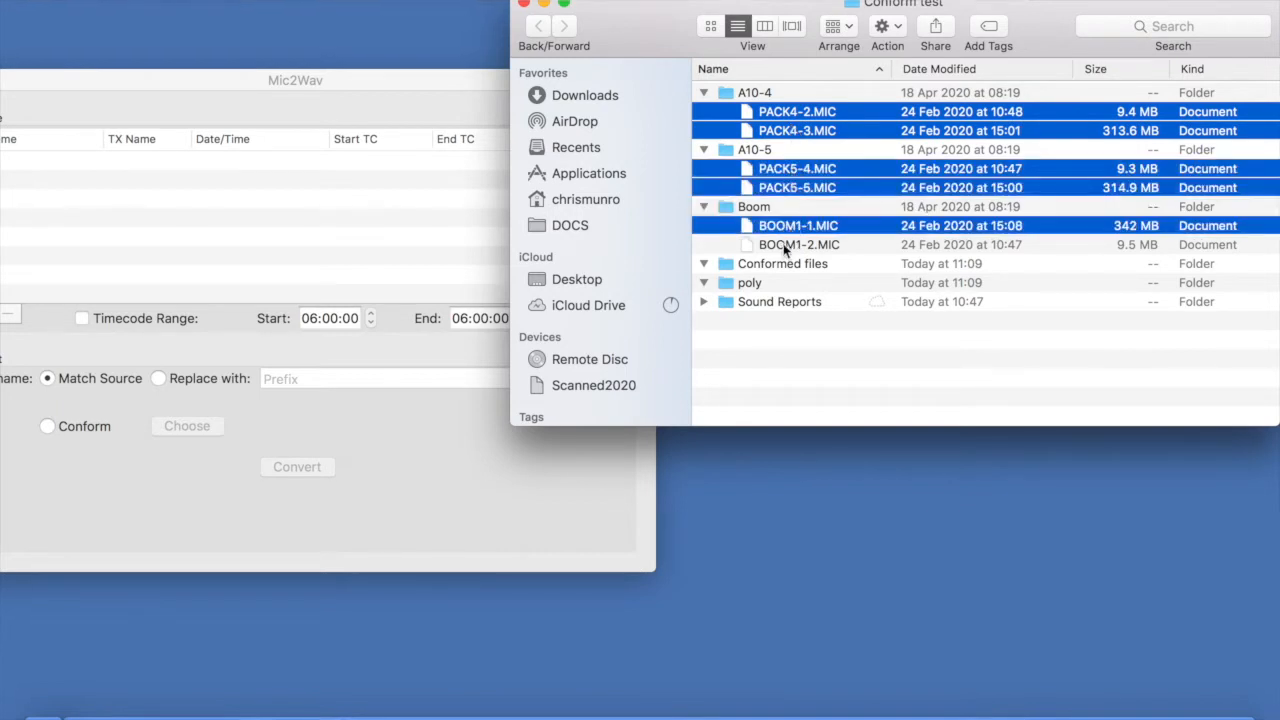
pyautogui.keyDown('super'); pyautogui.click(786, 245); pyautogui.keyUp('super')
pyautogui.moveTo(786, 245); pyautogui.dragTo(410, 240)
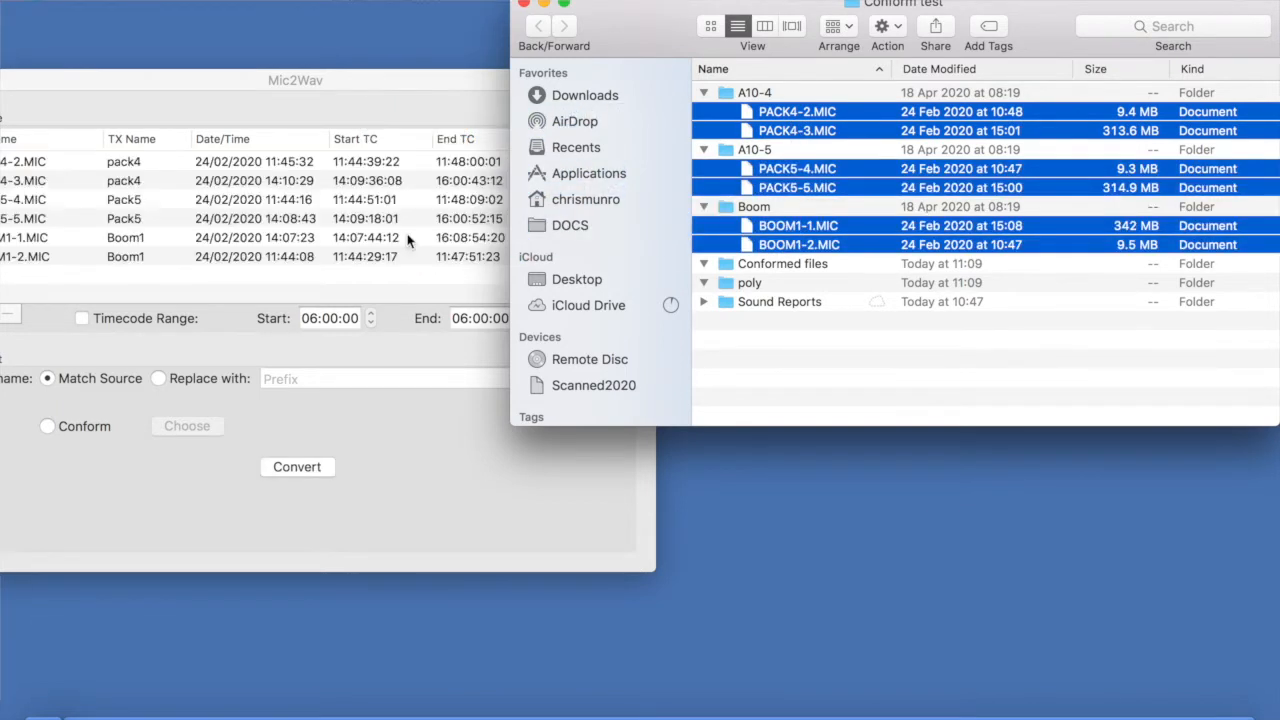
pyautogui.click(523, 5)
pyautogui.moveTo(434, 80); pyautogui.dragTo(794, 39)
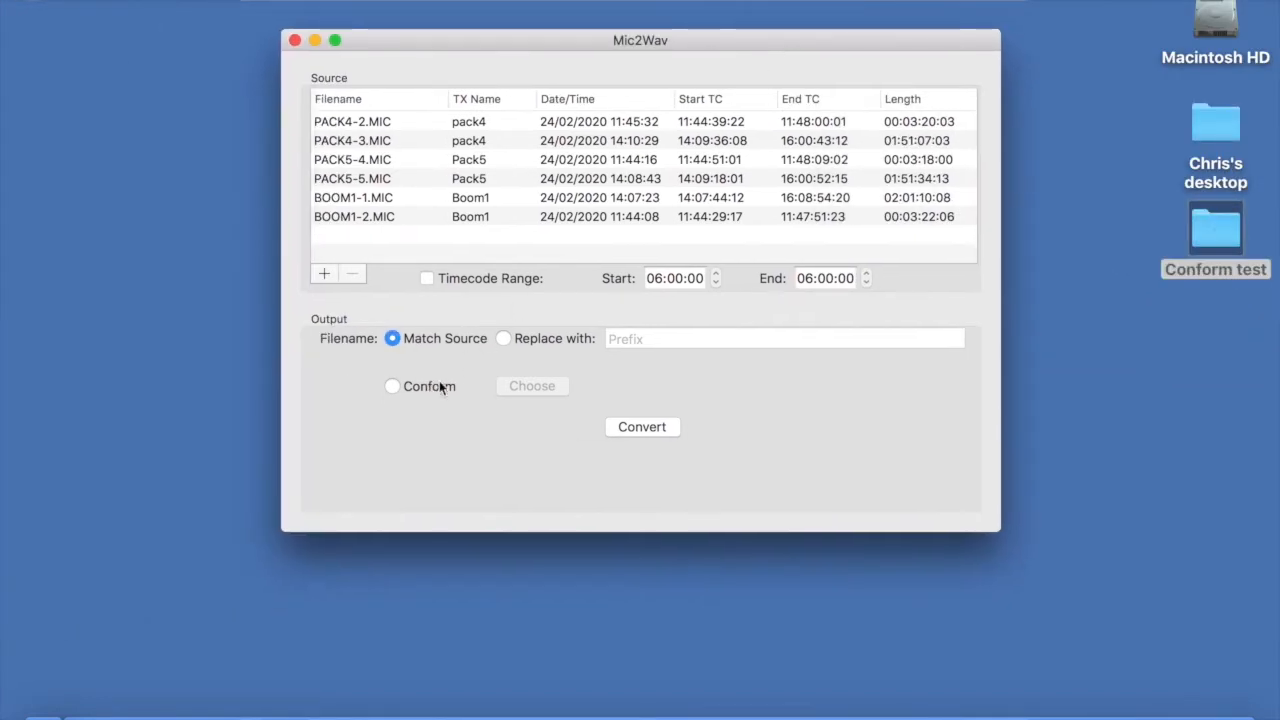
# Step: Set the output to Conform, using Boat test sound report.csv from the Sound Reports folder in Conform test
pyautogui.click(393, 387)
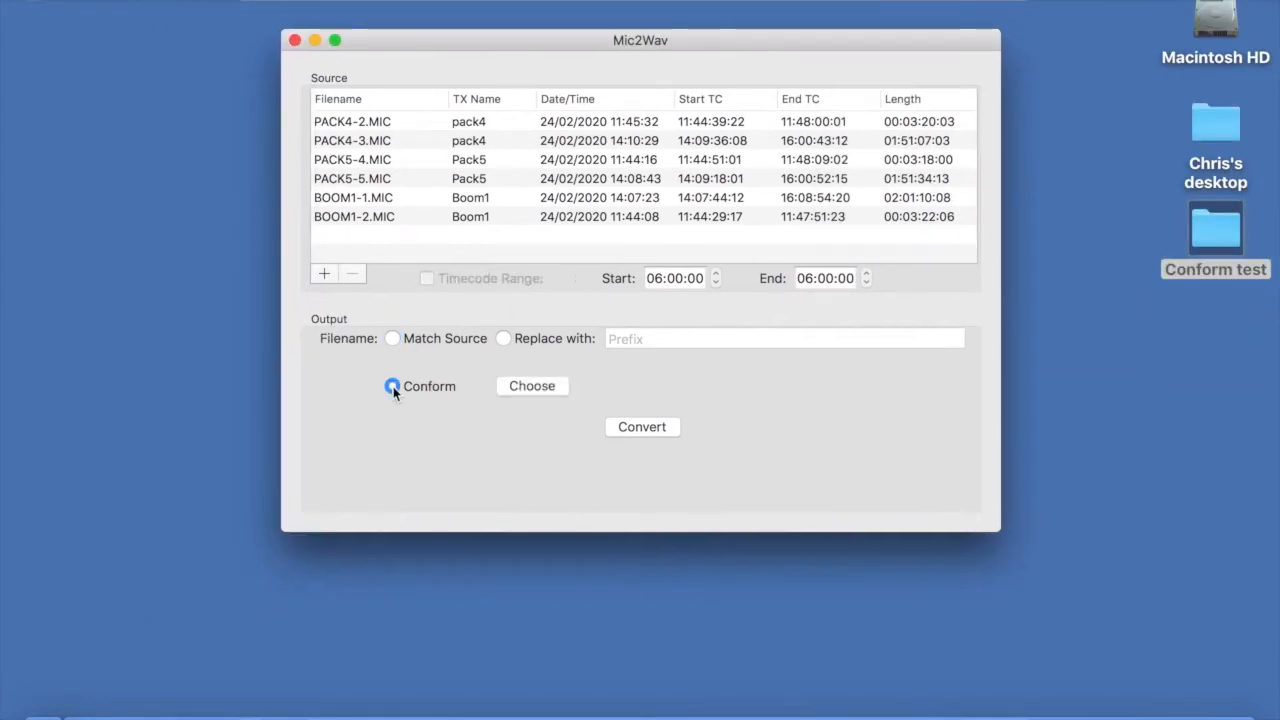
pyautogui.click(532, 386)
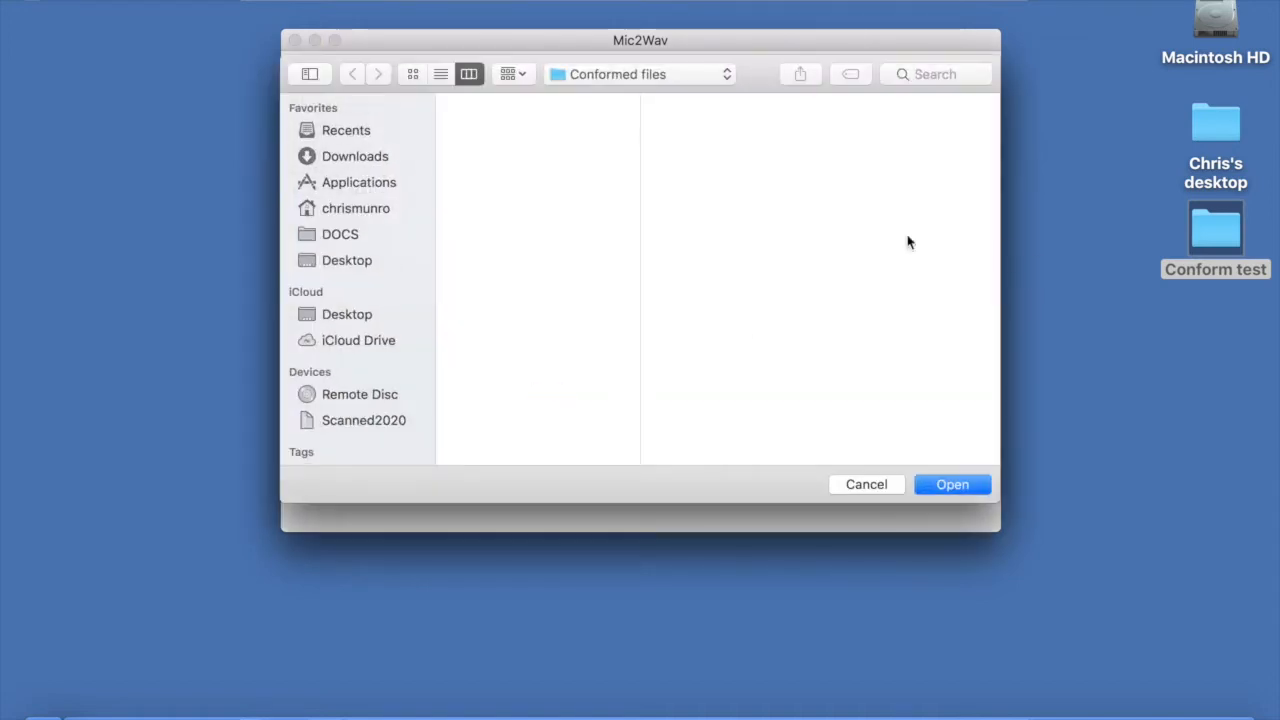
pyautogui.moveTo(502, 43); pyautogui.dragTo(719, 36)
pyautogui.click(340, 314)
pyautogui.click(486, 123)
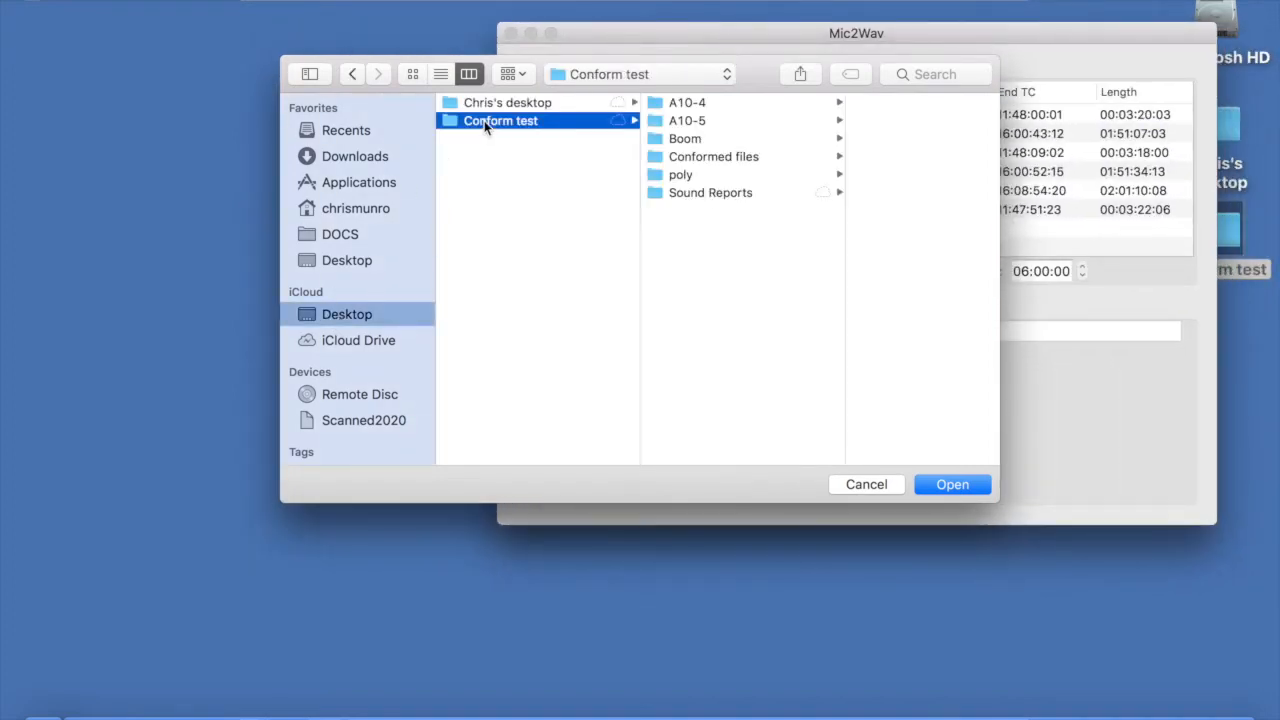
pyautogui.click(689, 196)
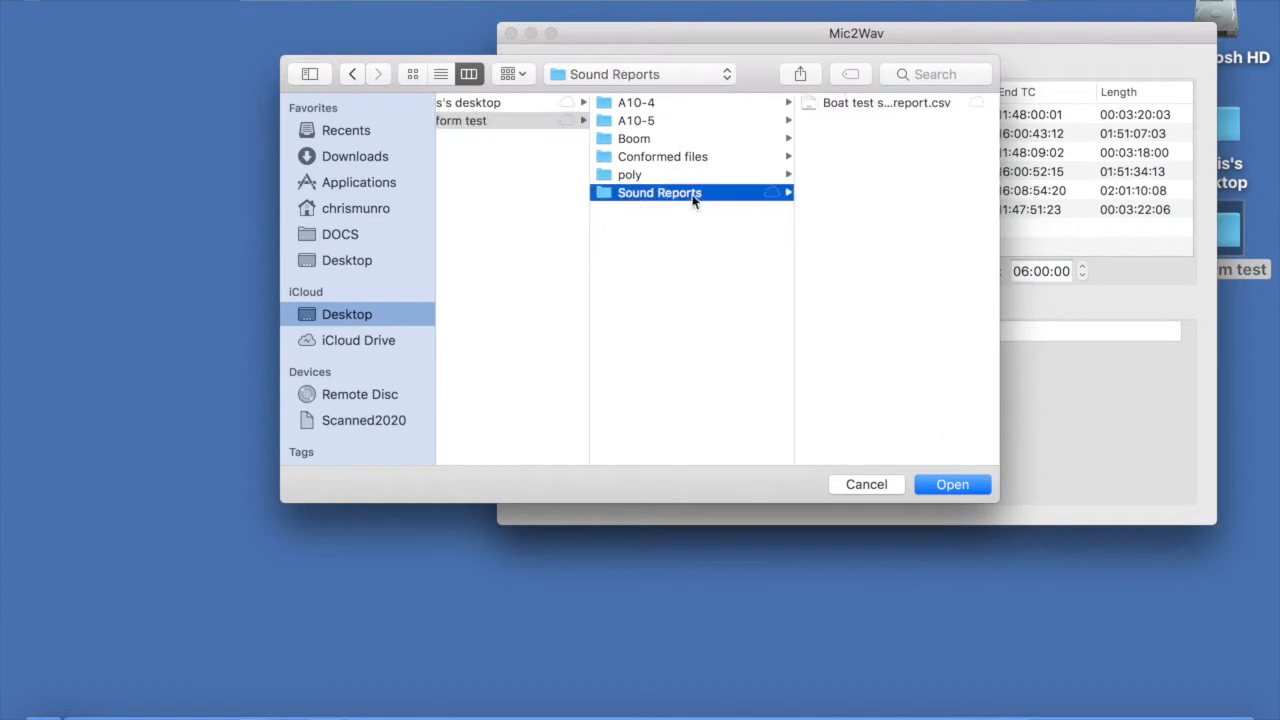
pyautogui.click(862, 106)
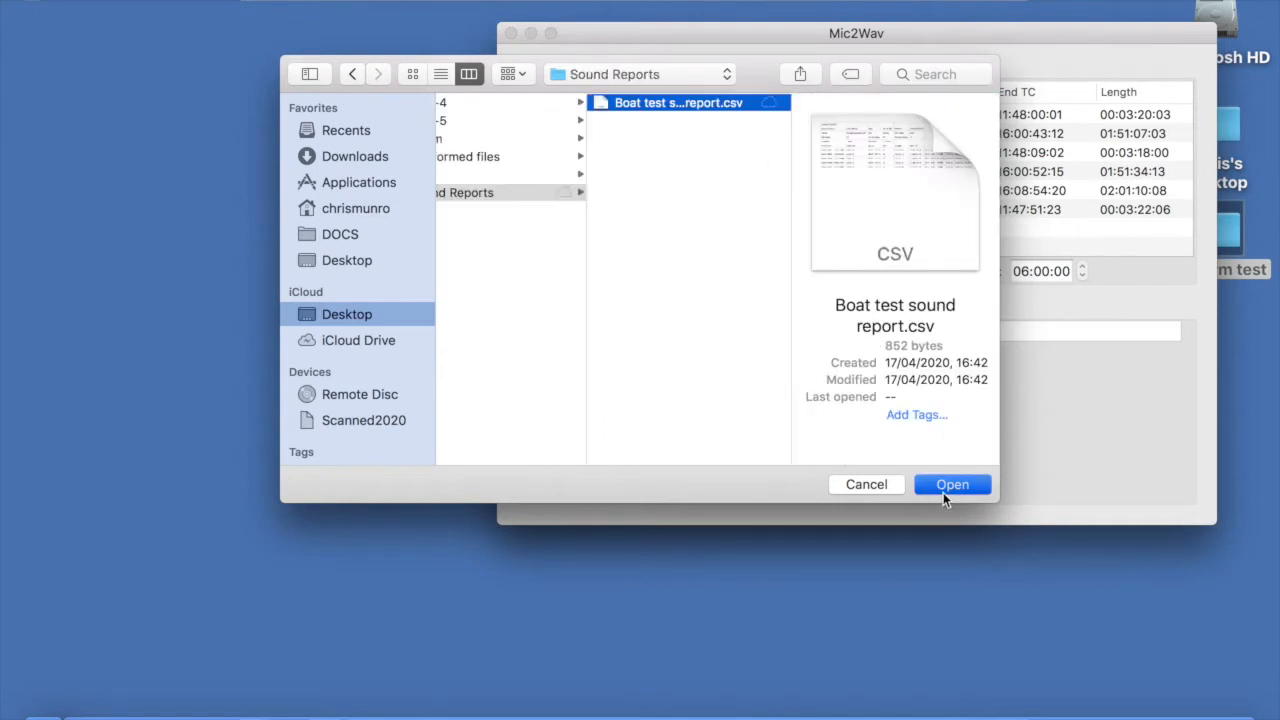
pyautogui.click(943, 488)
pyautogui.moveTo(767, 31); pyautogui.dragTo(521, 37)
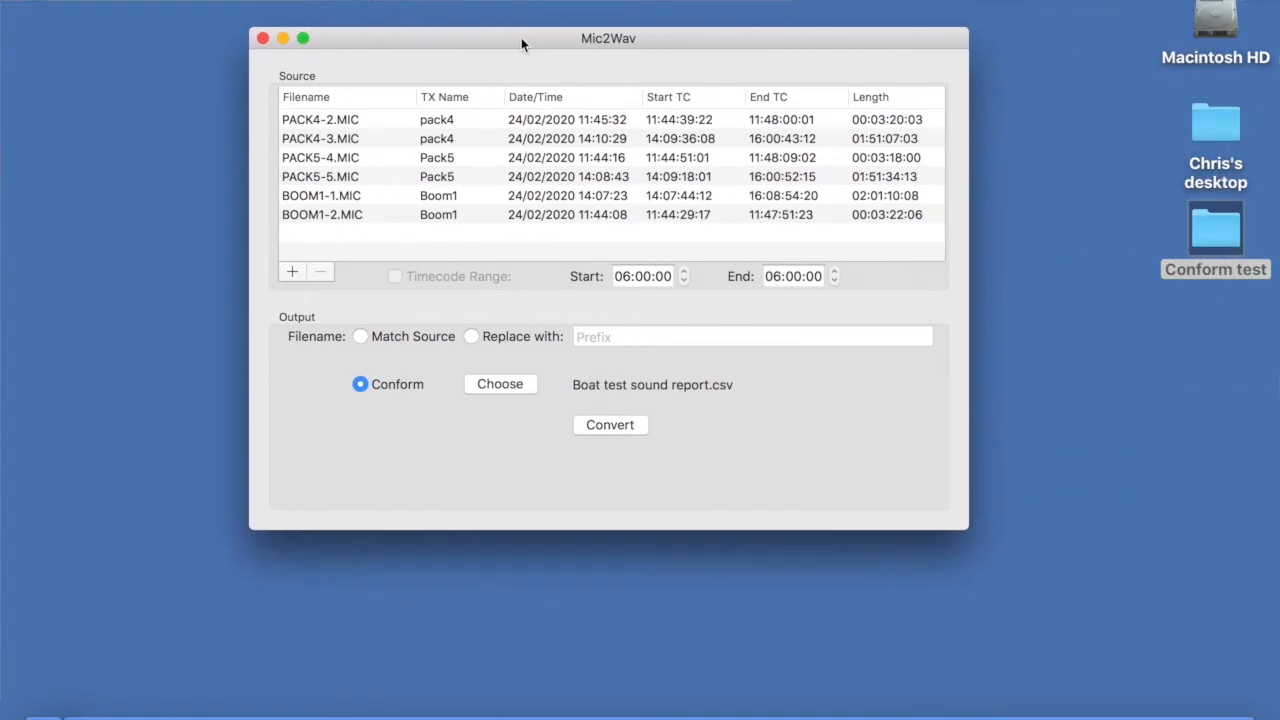
# Step: Convert the source recordings into the Conformed files folder
pyautogui.click(606, 430)
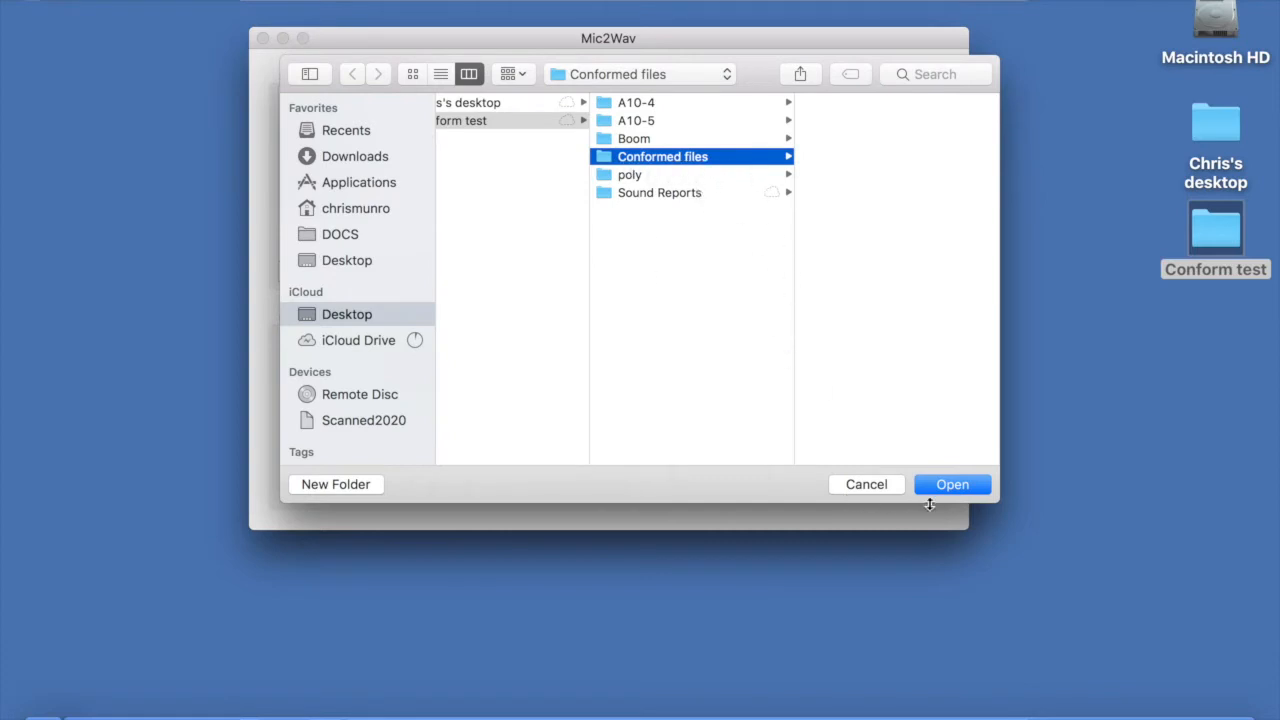
pyautogui.click(958, 485)
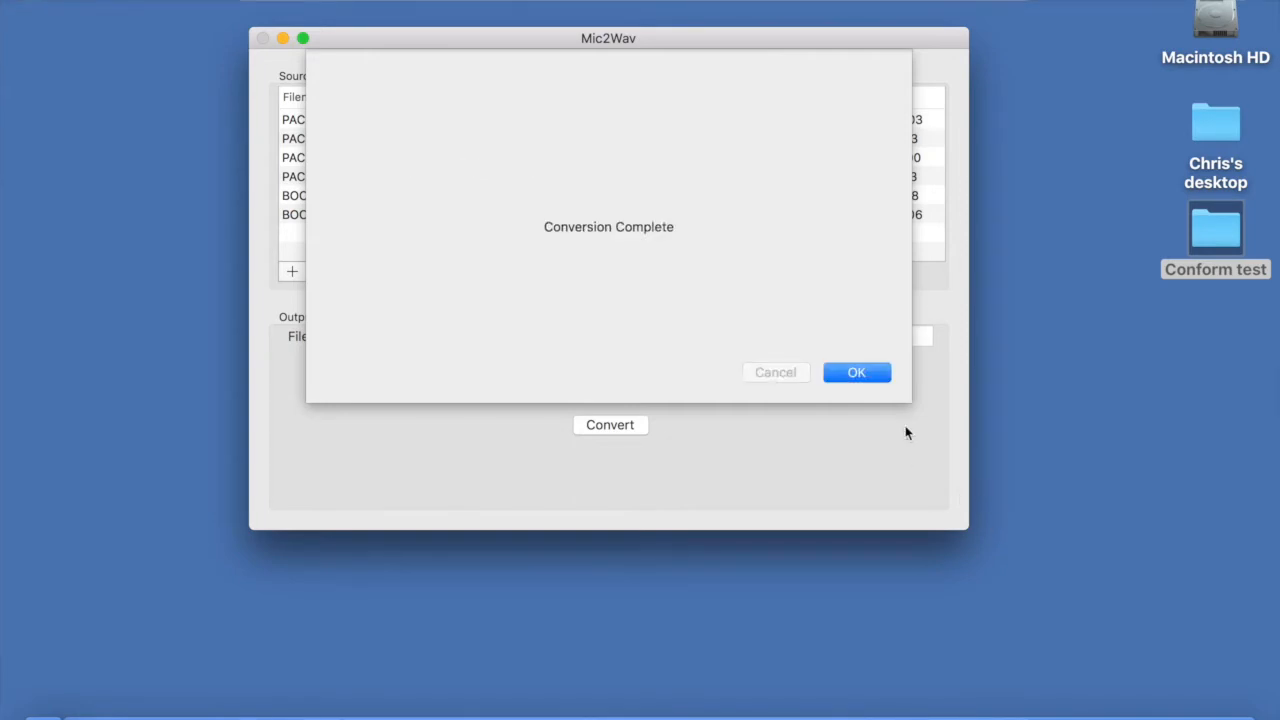
pyautogui.click(876, 376)
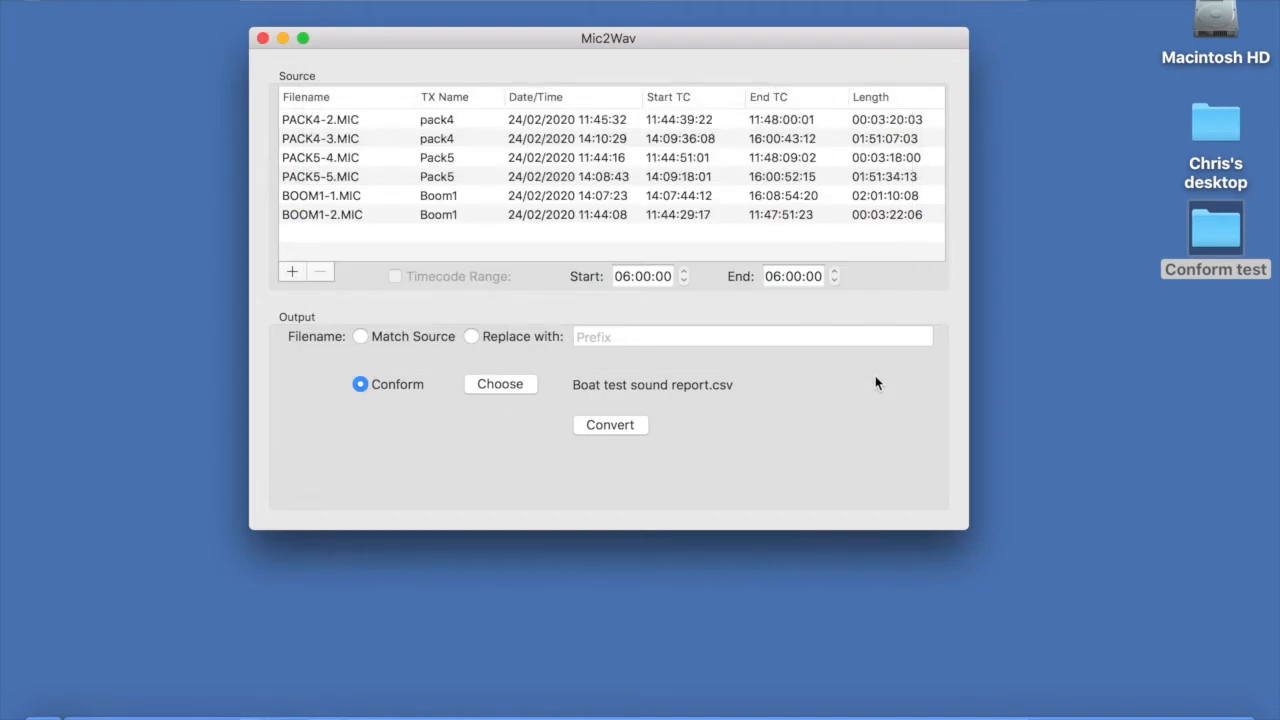
# Step: Close Mic2Wav and open the Conformed files folder inside the Conform test folder on the desktop
pyautogui.click(261, 38)
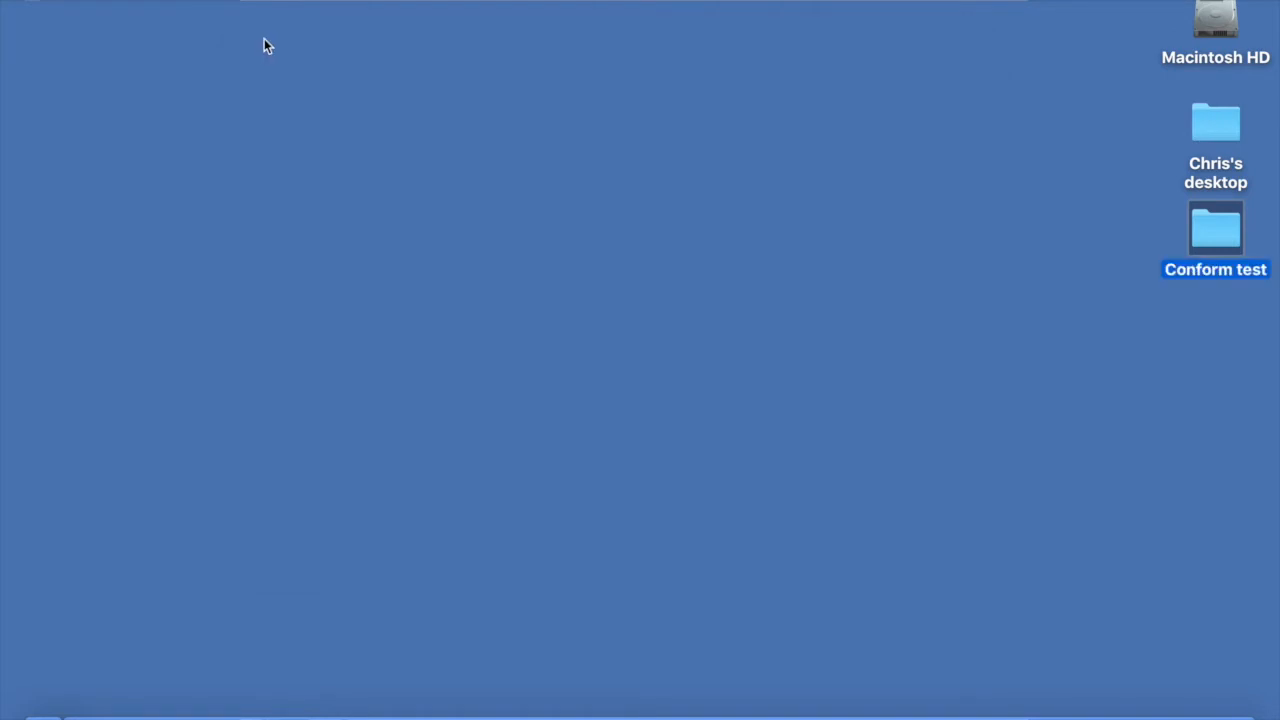
pyautogui.doubleClick(1203, 236)
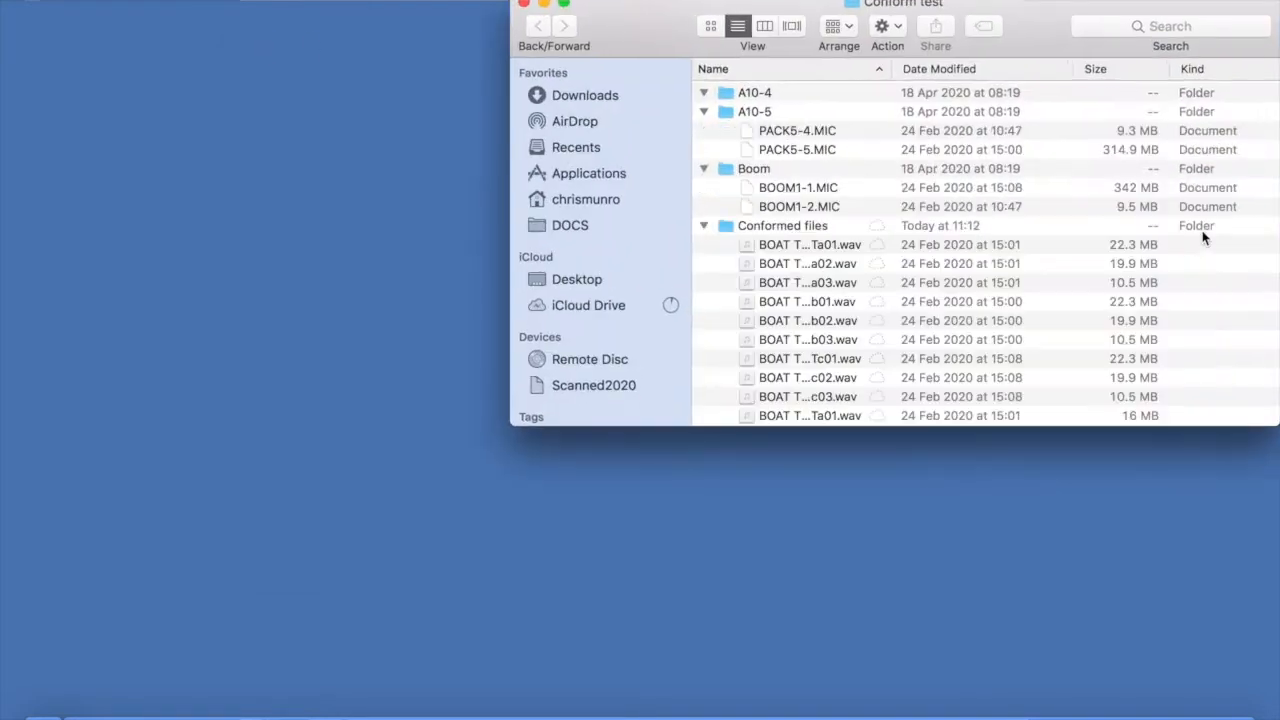
pyautogui.doubleClick(732, 263)
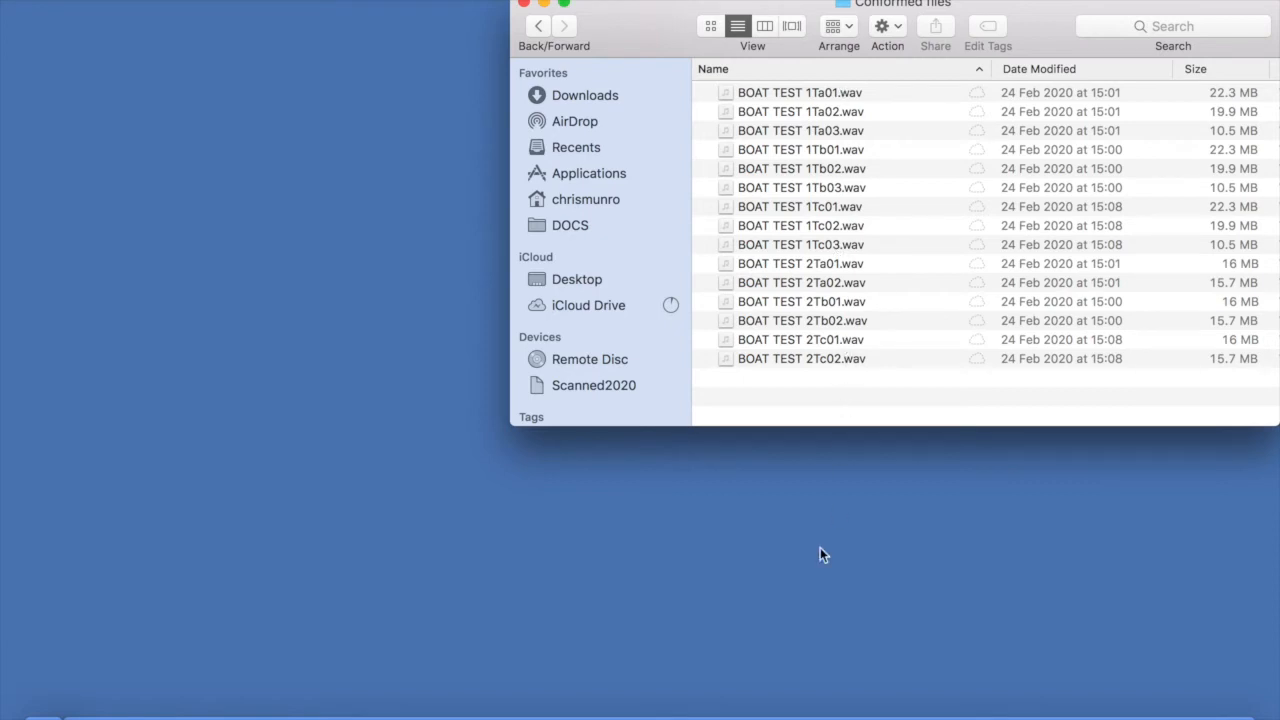
# Step: Open Wave Agent and load BOAT TEST 1Ta01.wav, BOAT TEST 1Tb01.wav and BOAT TEST 1Tc01.wav from the Conformed files folder
pyautogui.click(717, 716)
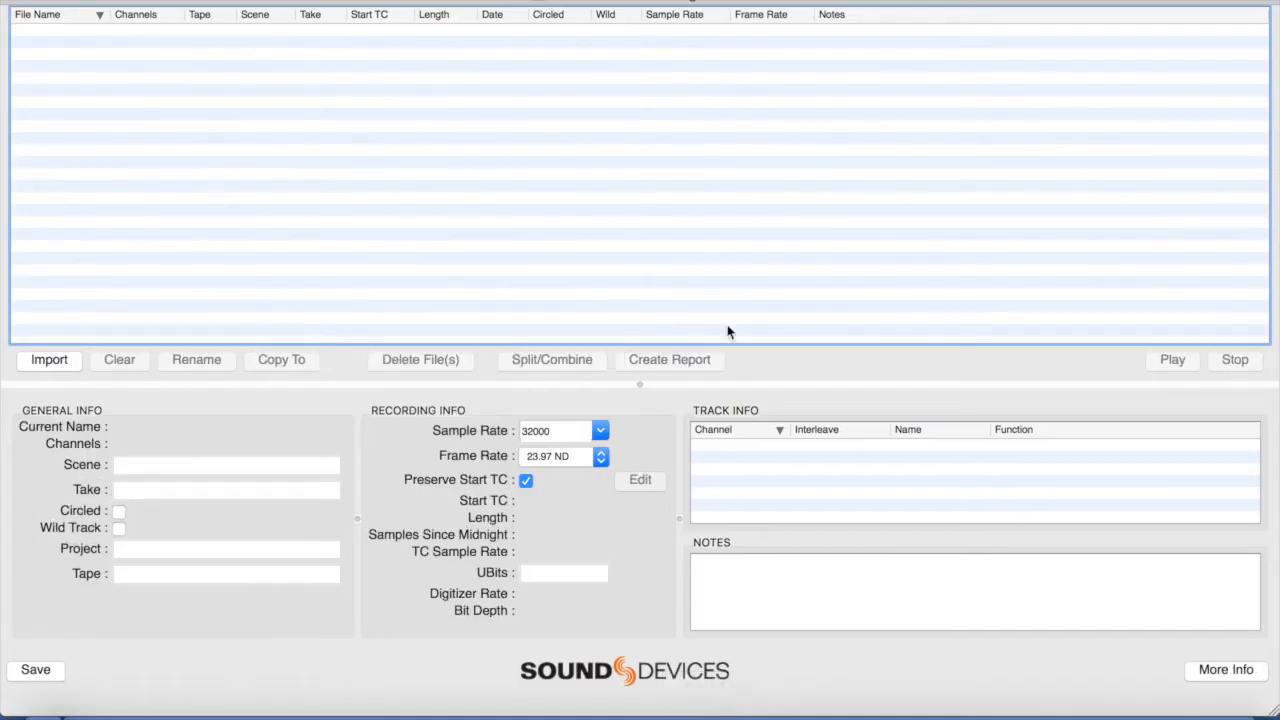
pyautogui.moveTo(1078, 2); pyautogui.dragTo(388, 5)
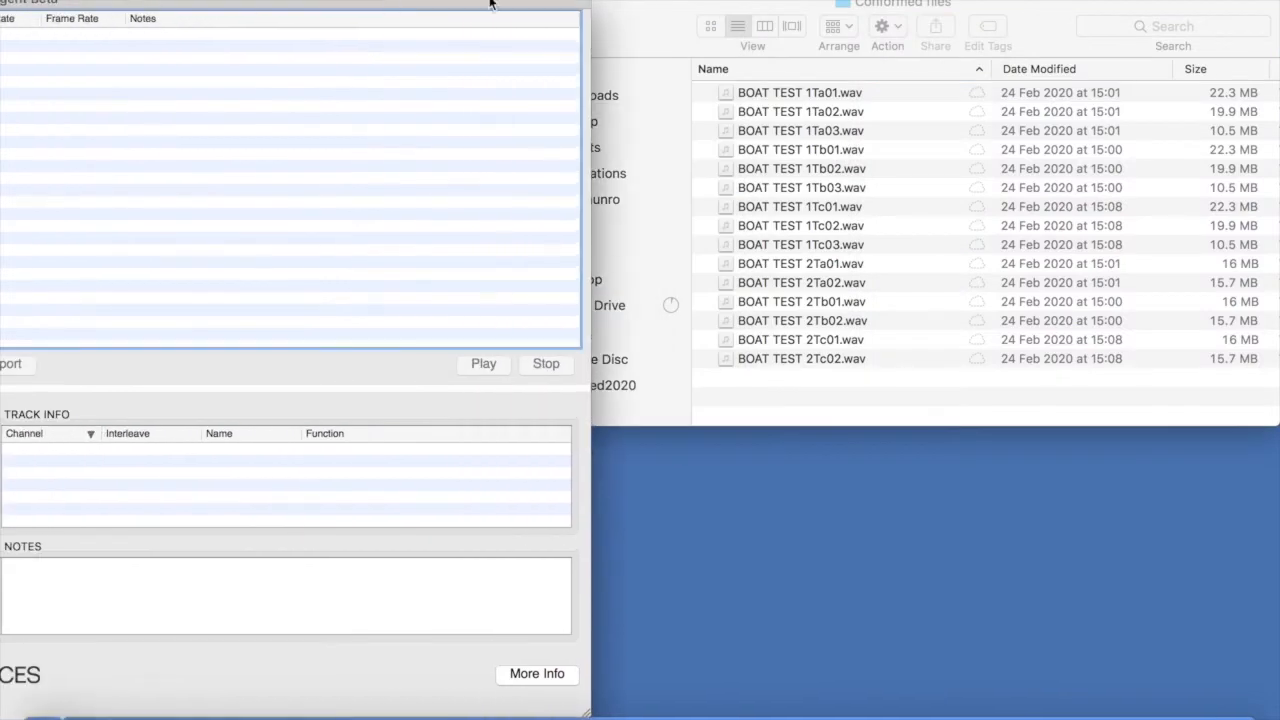
pyautogui.click(784, 92)
pyautogui.click(782, 92)
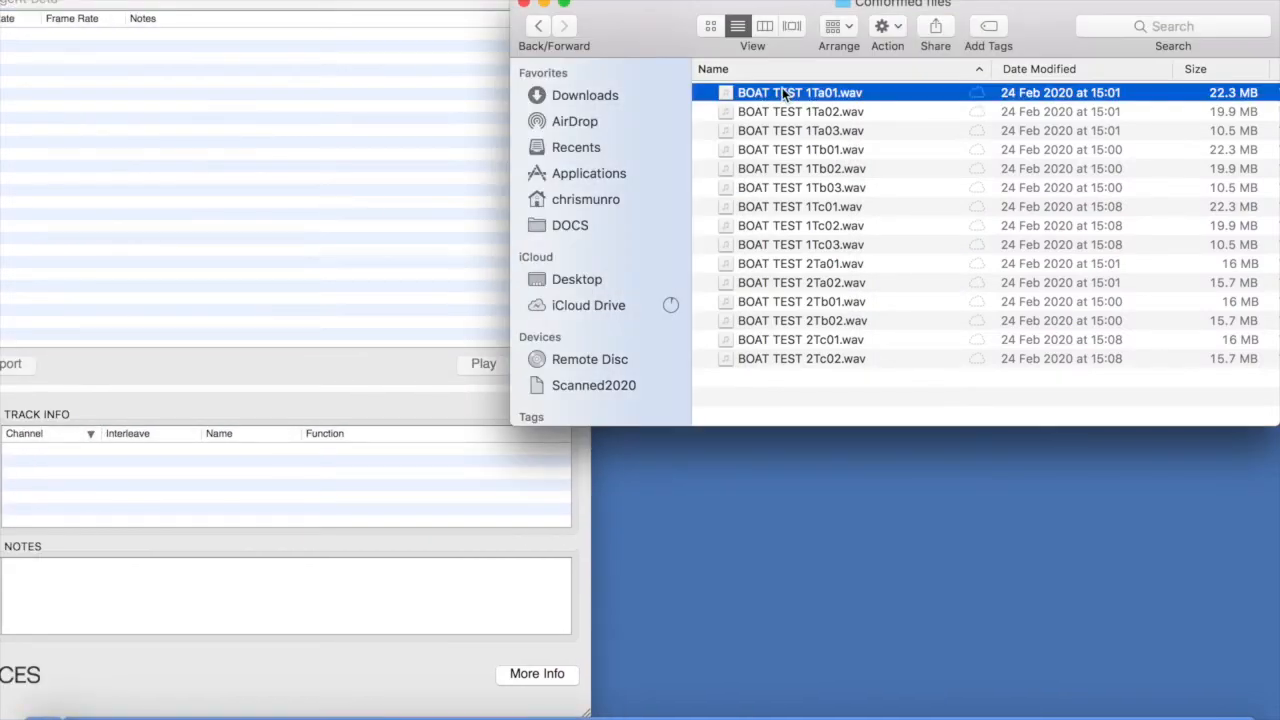
pyautogui.keyDown('super'); pyautogui.click(782, 150); pyautogui.keyUp('super')
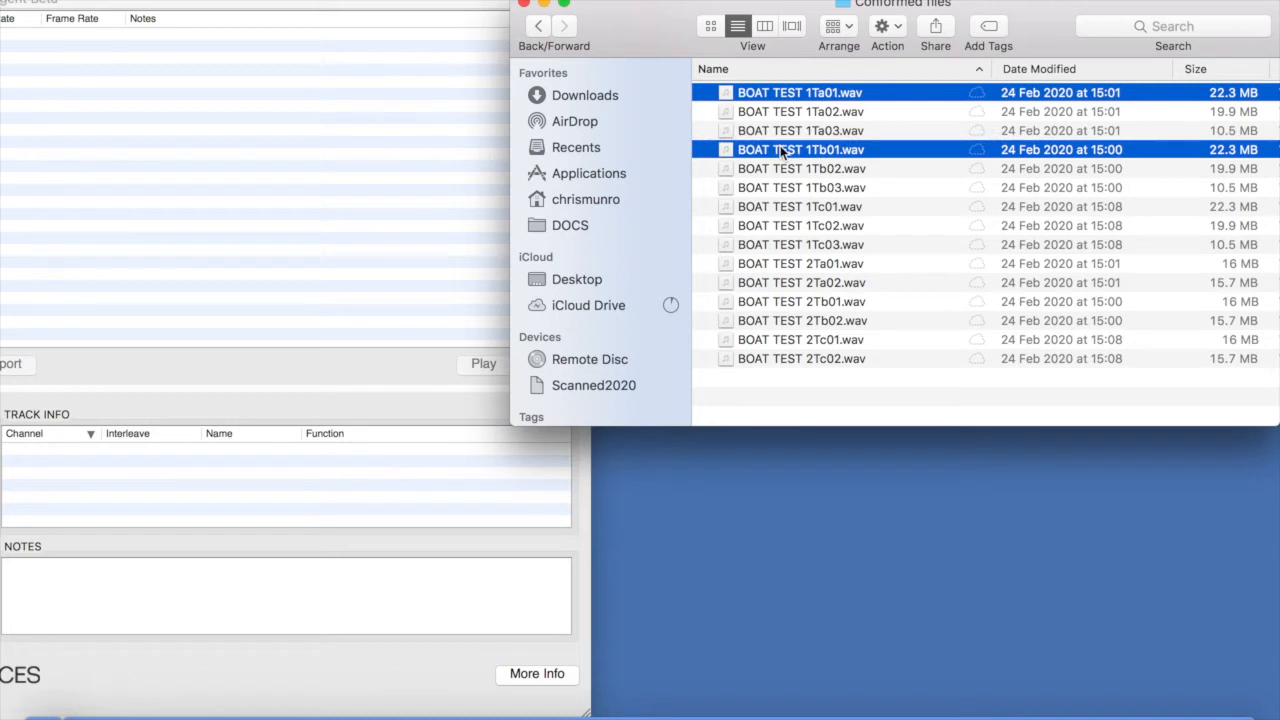
pyautogui.keyDown('super'); pyautogui.click(779, 208); pyautogui.keyUp('super')
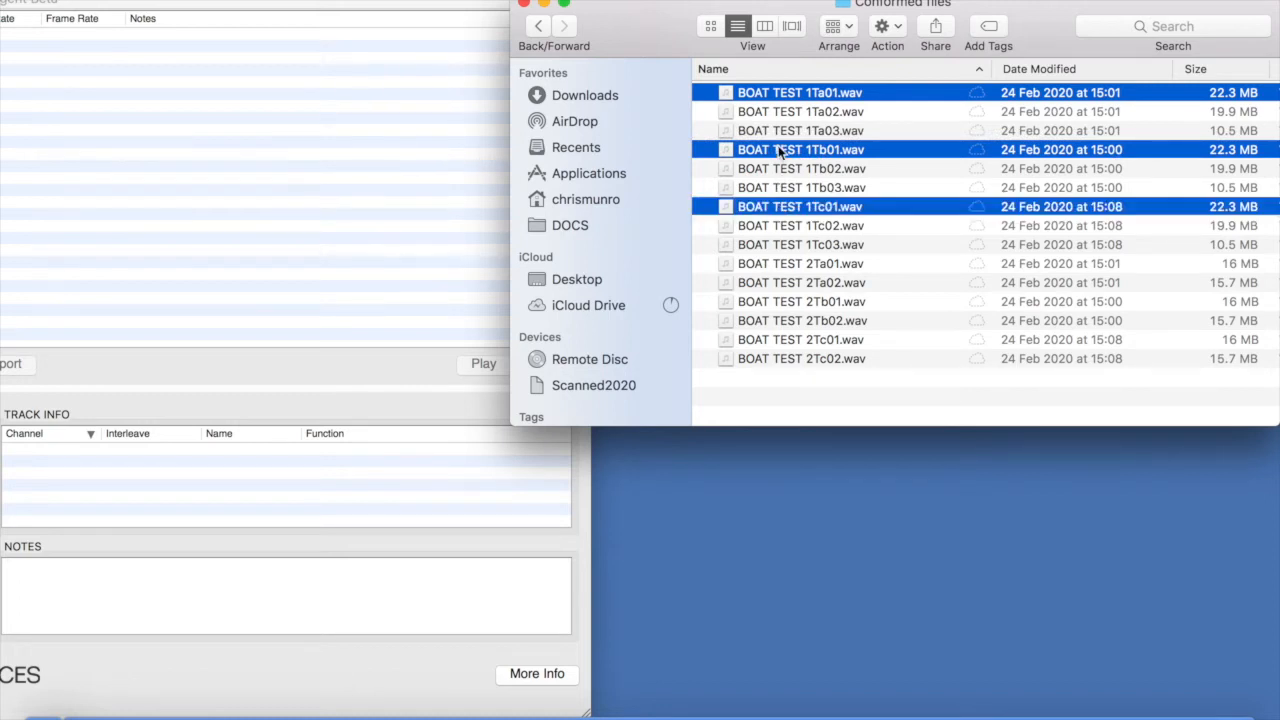
pyautogui.moveTo(782, 150); pyautogui.dragTo(363, 162)
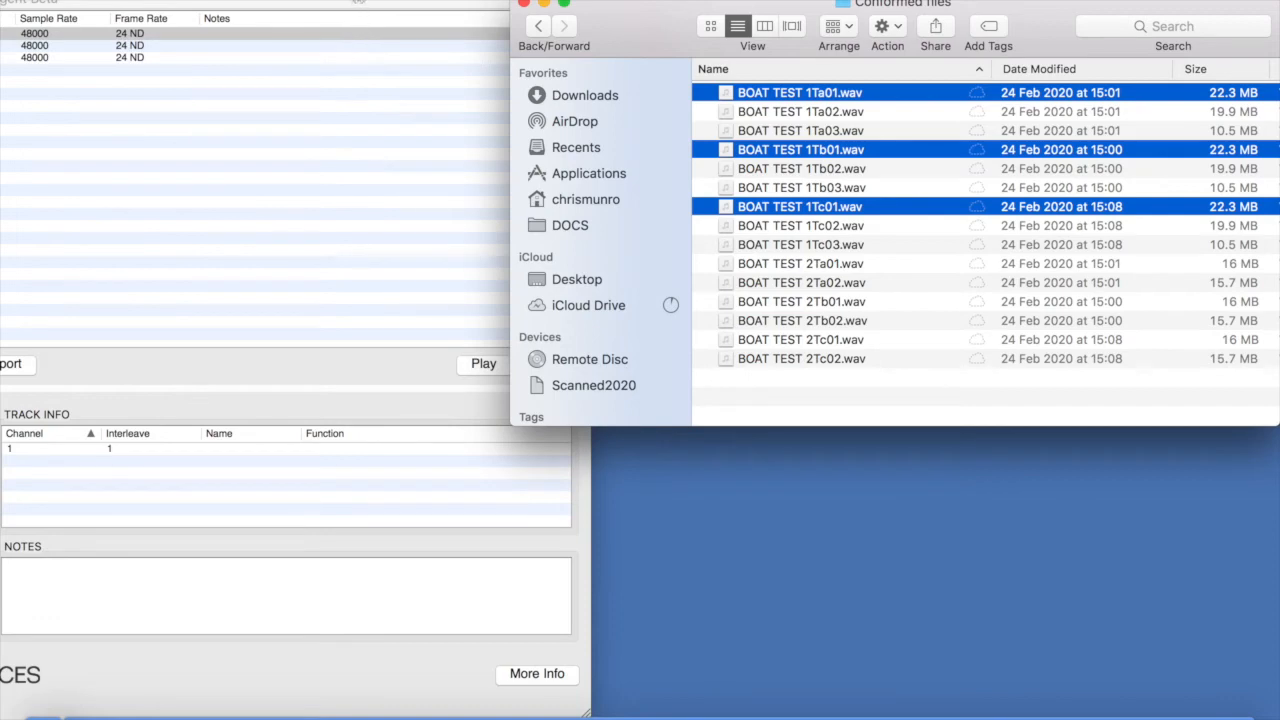
pyautogui.click(523, 5)
pyautogui.moveTo(503, 3); pyautogui.dragTo(1180, 1)
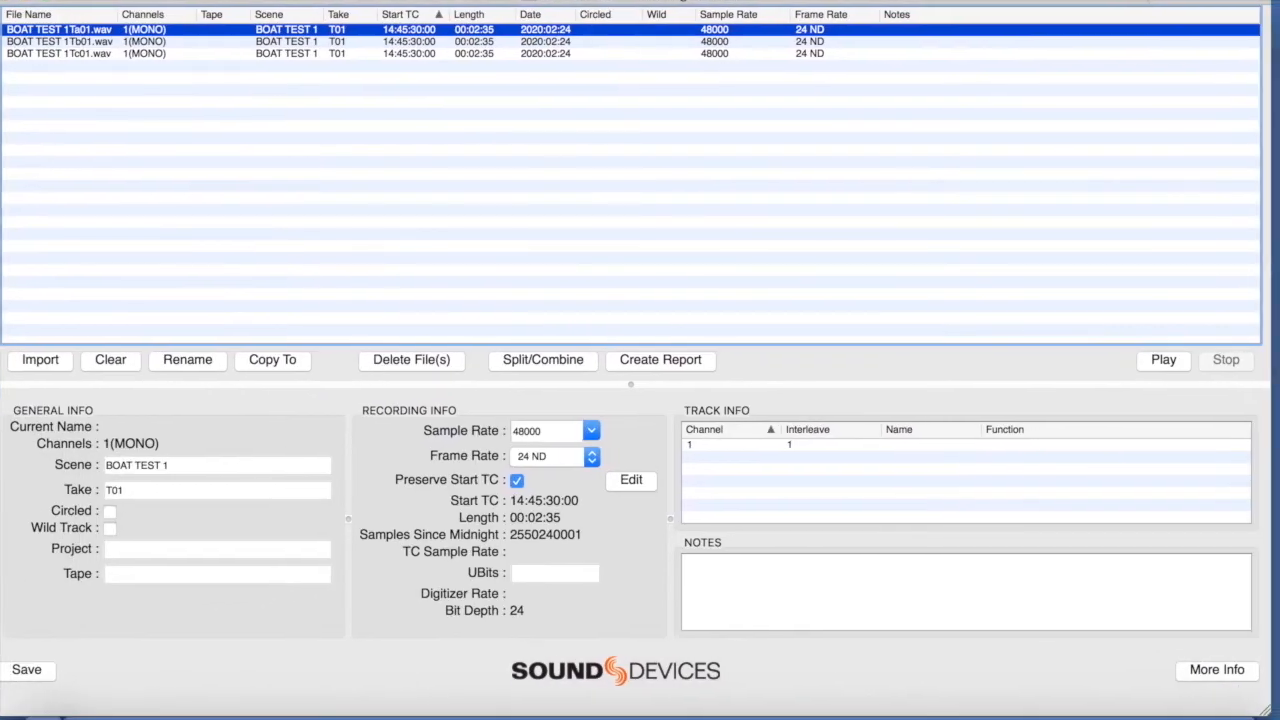
# Step: Set up a manual mono combine of the three loaded files, routing files 1, 2 and 3 to tracks 1, 2 and 3
pyautogui.keyDown('shift'); pyautogui.click(198, 42); pyautogui.keyUp('shift')
pyautogui.keyDown('shift'); pyautogui.click(200, 53); pyautogui.keyUp('shift')
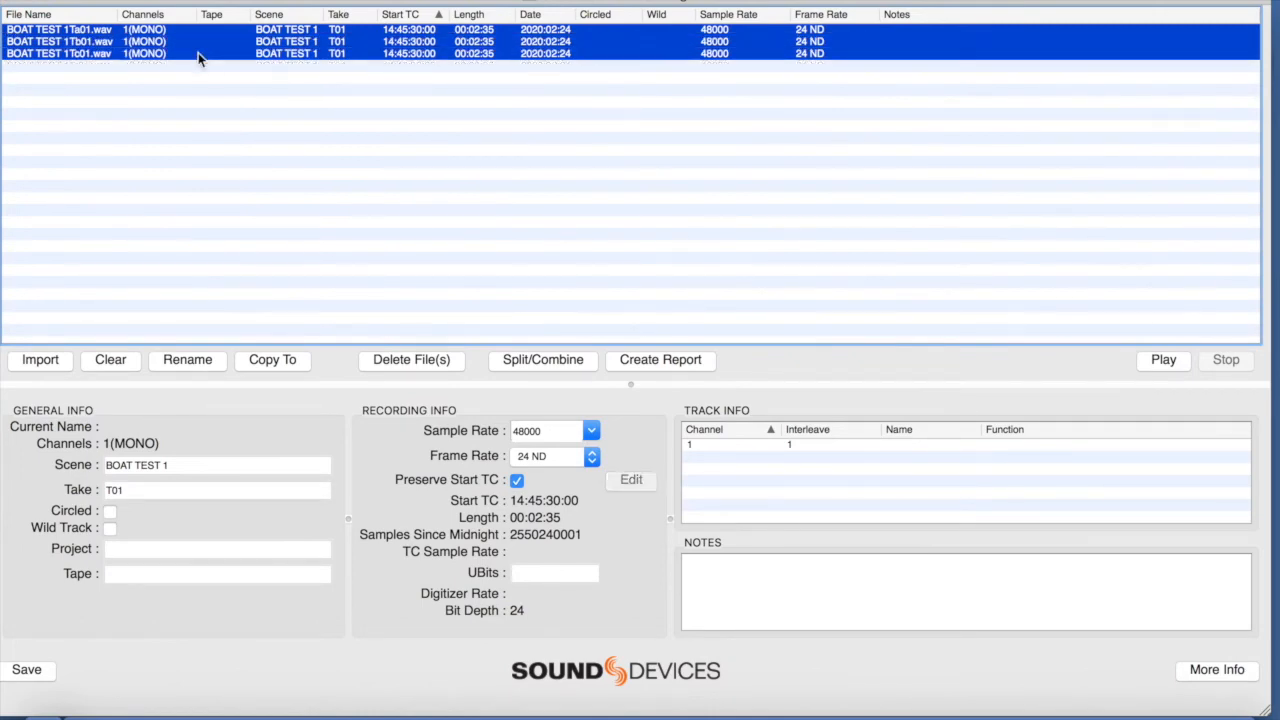
pyautogui.click(536, 363)
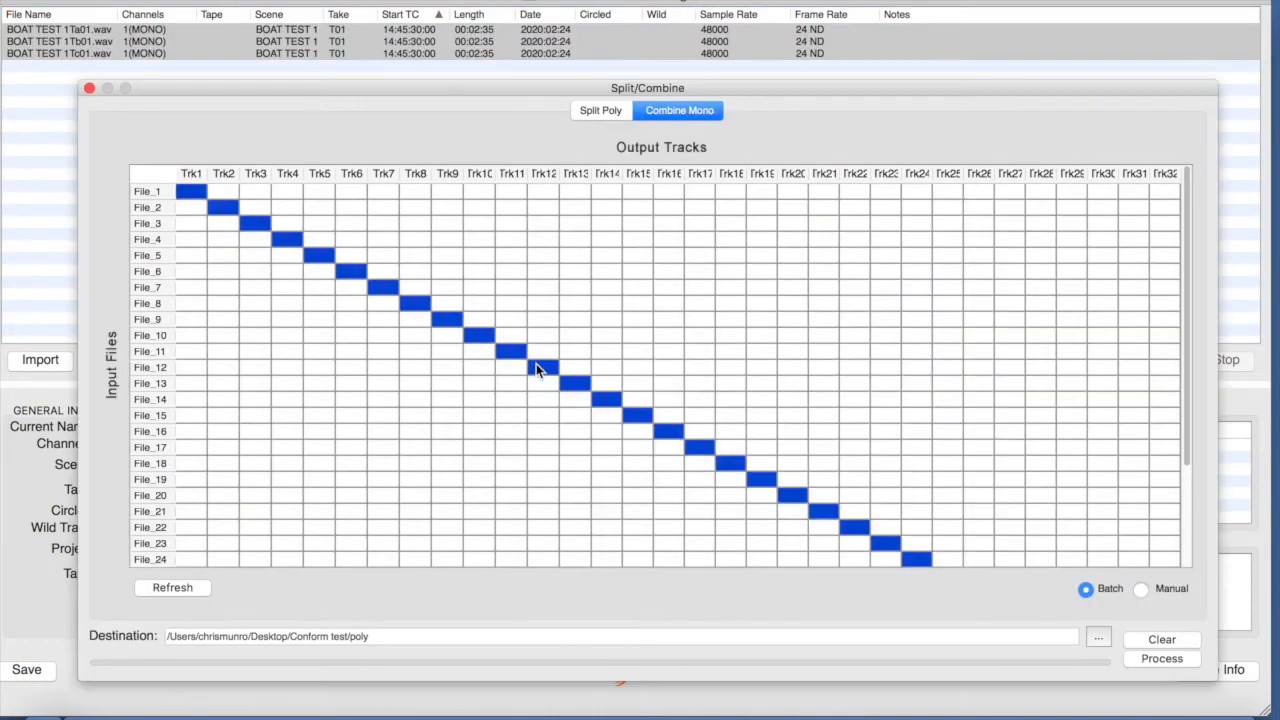
pyautogui.click(1141, 590)
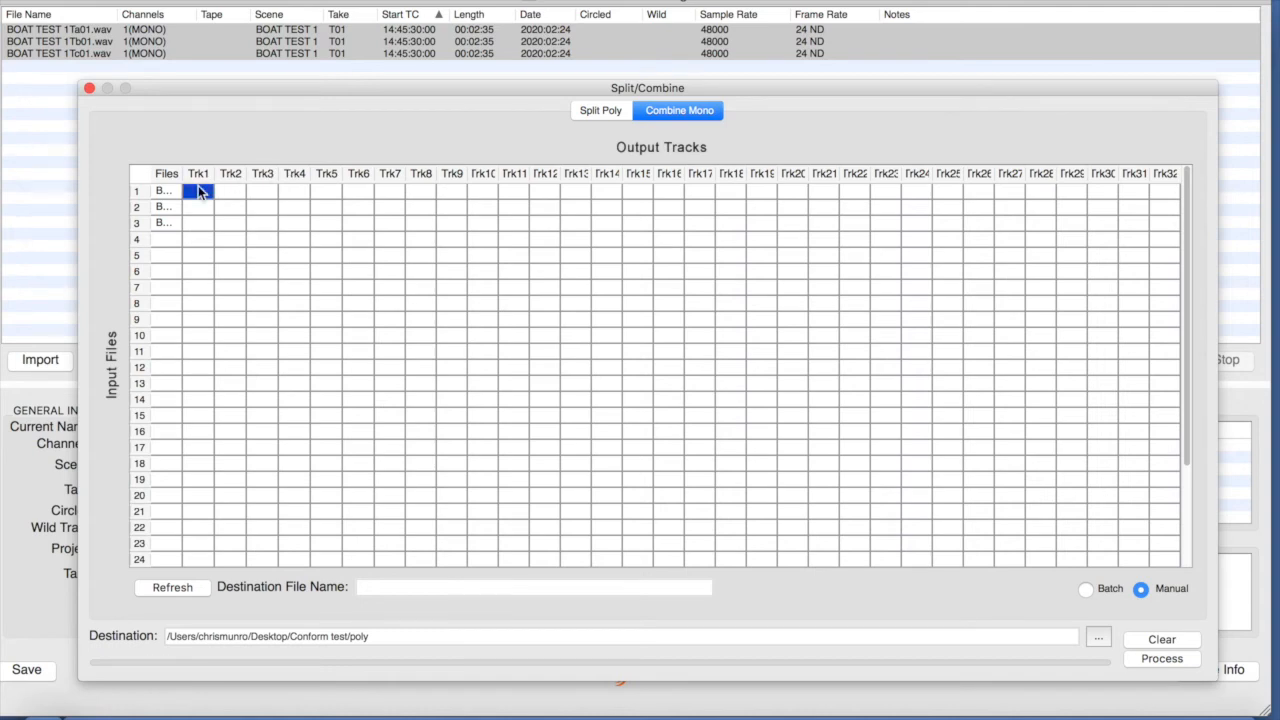
pyautogui.click(230, 208)
pyautogui.click(255, 224)
# Step: Name the combined file BOAT TEST 1 T01, process it into the poly folder and close the Split/Combine window
pyautogui.click(434, 587)
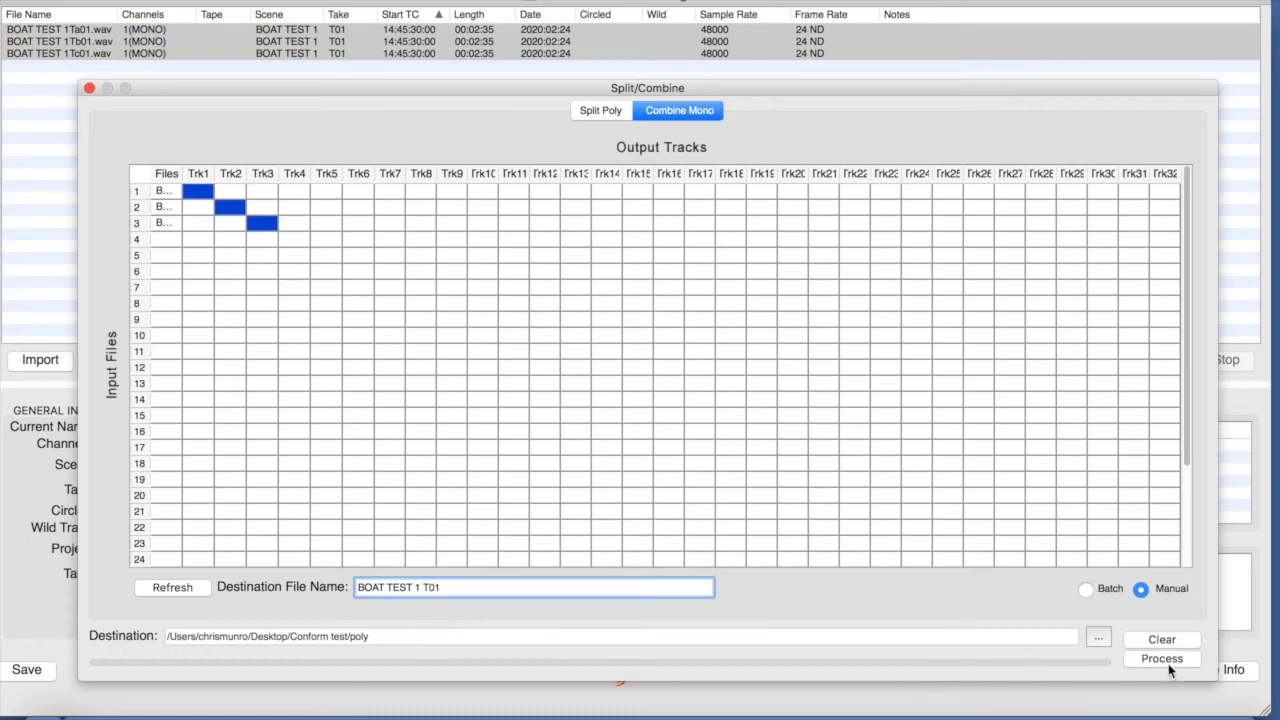
pyautogui.click(672, 404)
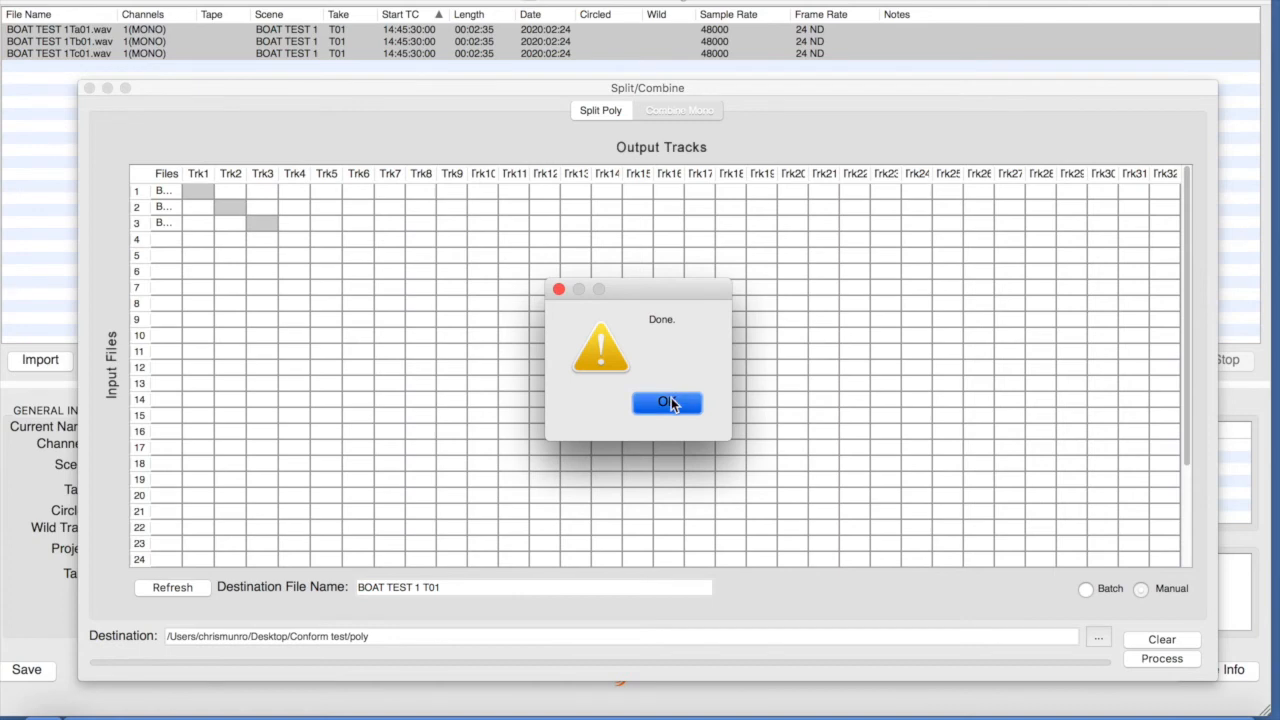
pyautogui.click(89, 89)
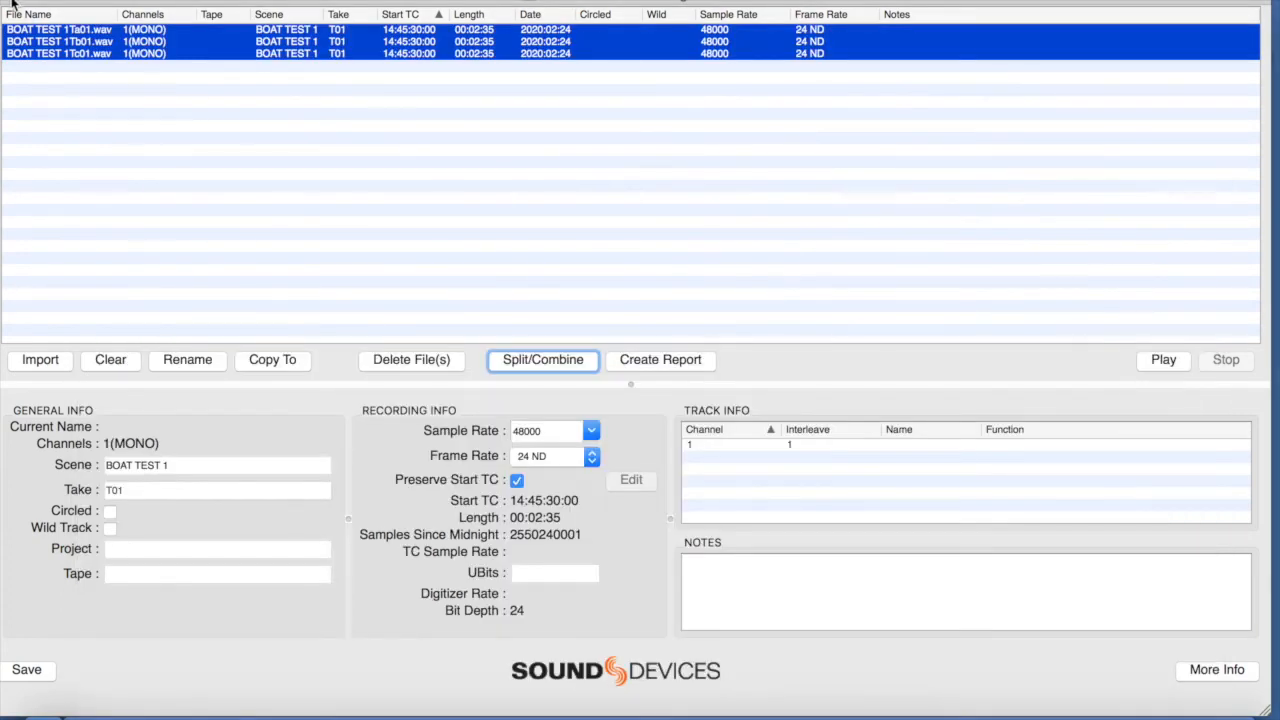
# Step: Close Wave Agent and open the poly folder inside Conform test to check the combined file
pyautogui.click(7, 4)
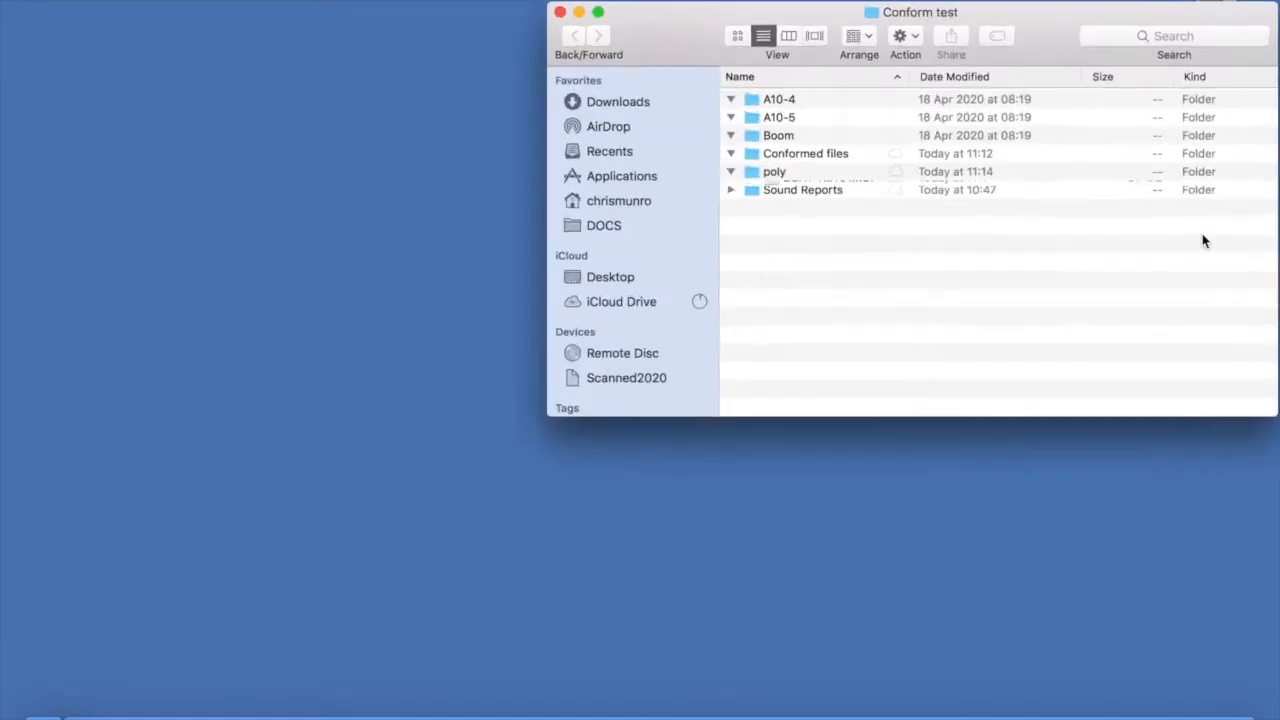
pyautogui.scroll(-5, 858, 288)
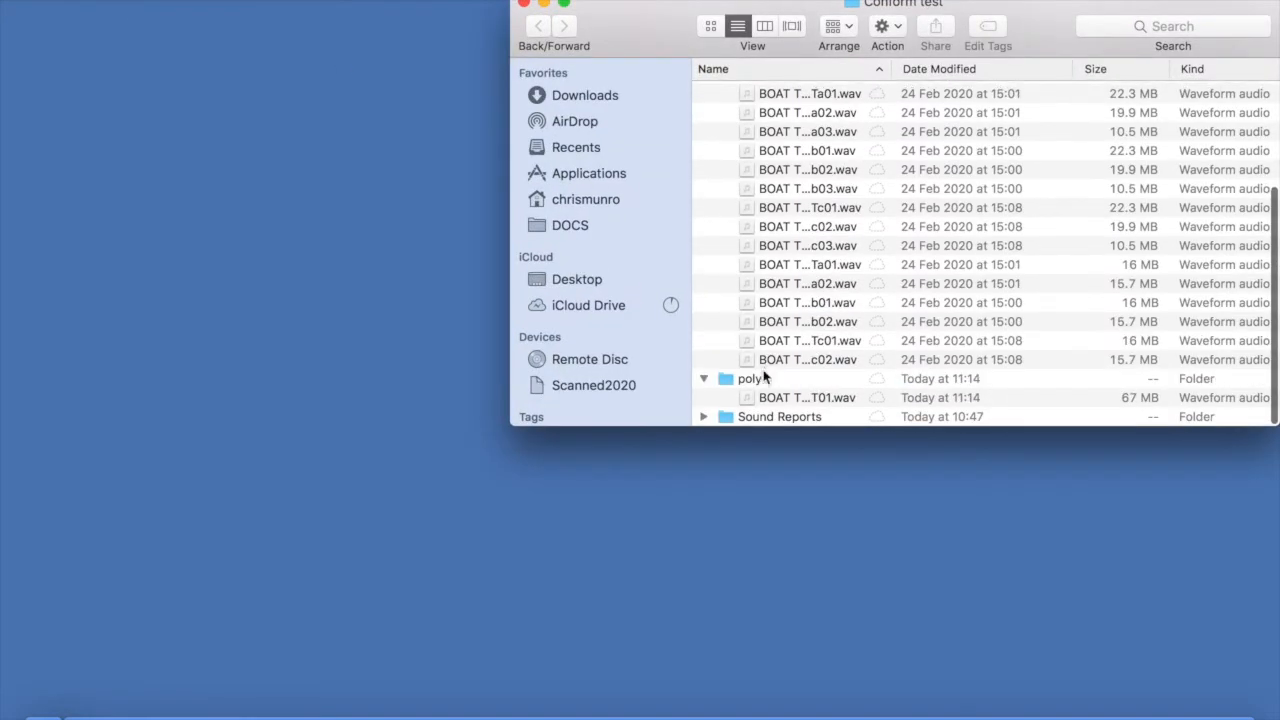
pyautogui.click(789, 400)
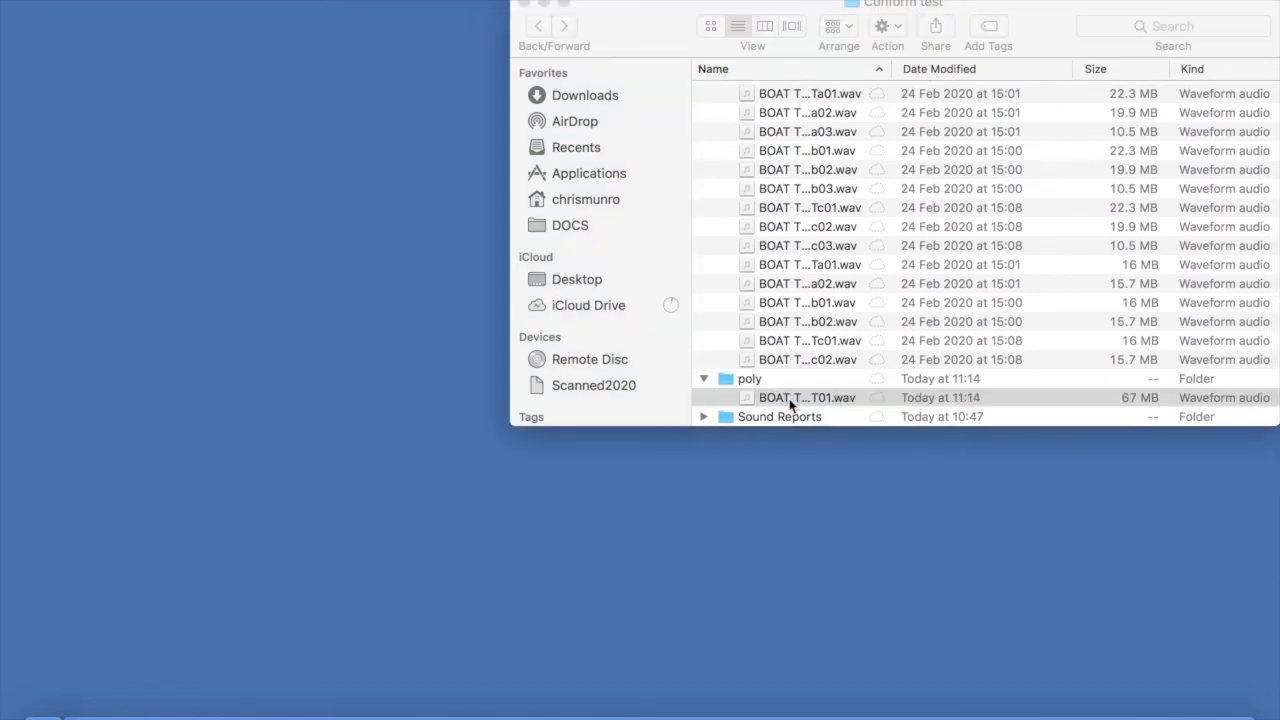
pyautogui.doubleClick(725, 378)
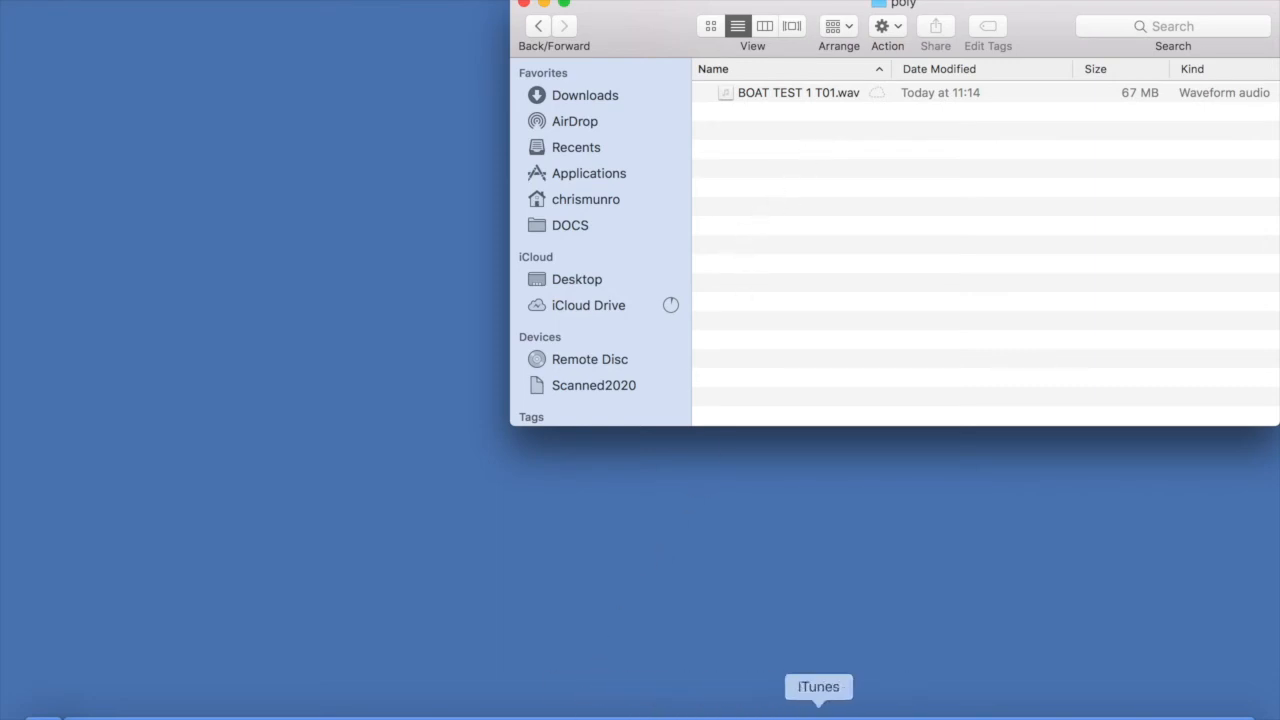
# Step: Switch to Wave Agent and load BOAT TEST 1 T01.wav from the poly folder
pyautogui.click(717, 716)
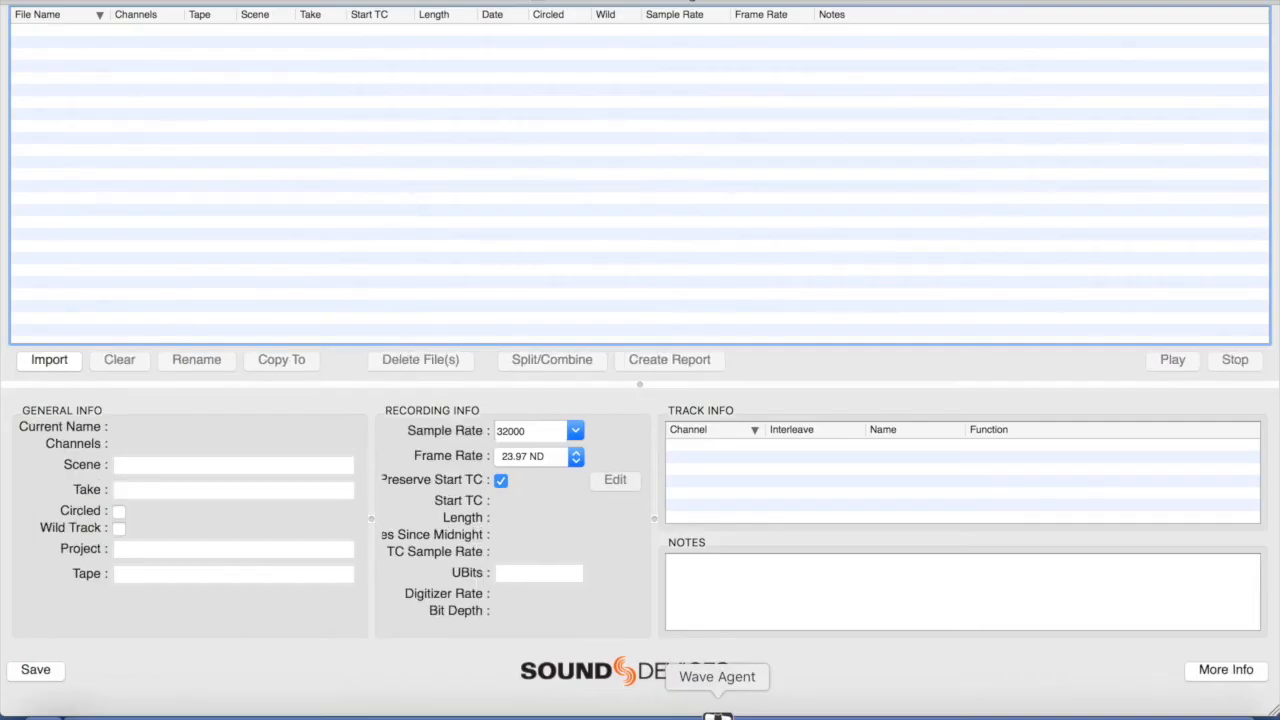
pyautogui.moveTo(883, 6); pyautogui.dragTo(350, 52)
pyautogui.moveTo(829, 92); pyautogui.dragTo(1082, 0)
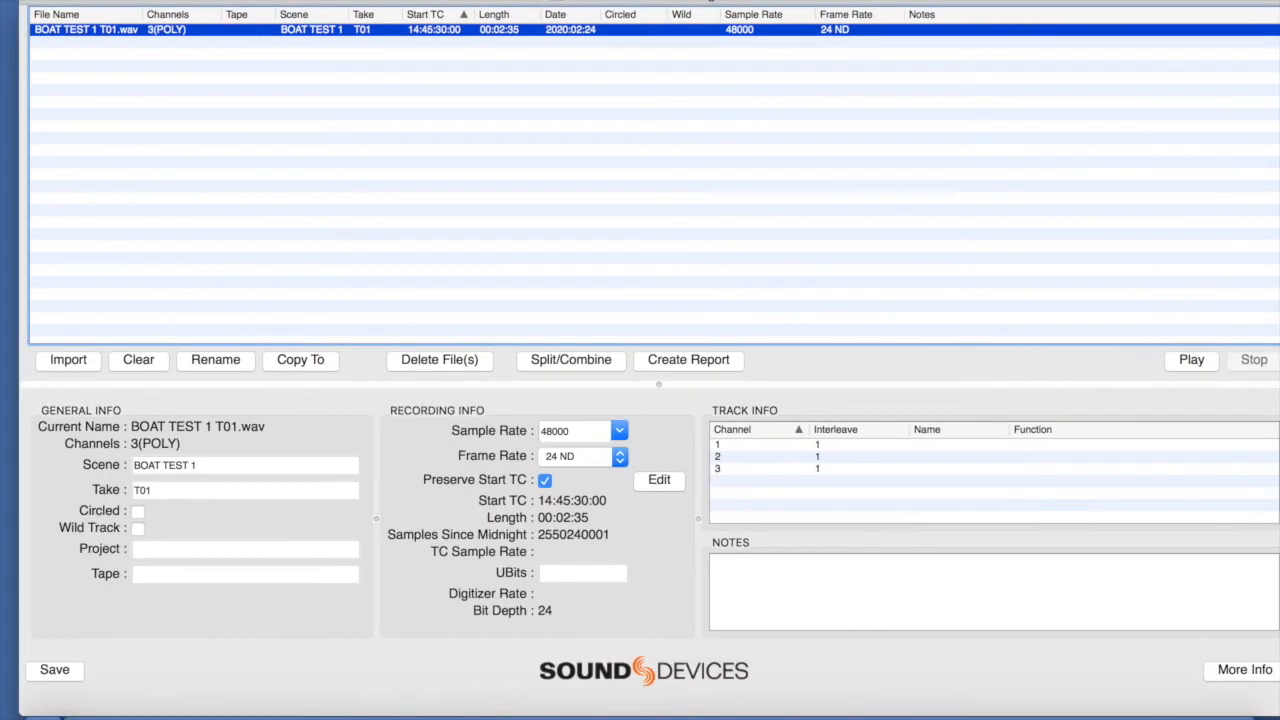
# Step: Name tracks 1 and 2 with the speakers' first names and track 3 Boom, and save the file's metadata
pyautogui.doubleClick(957, 445)
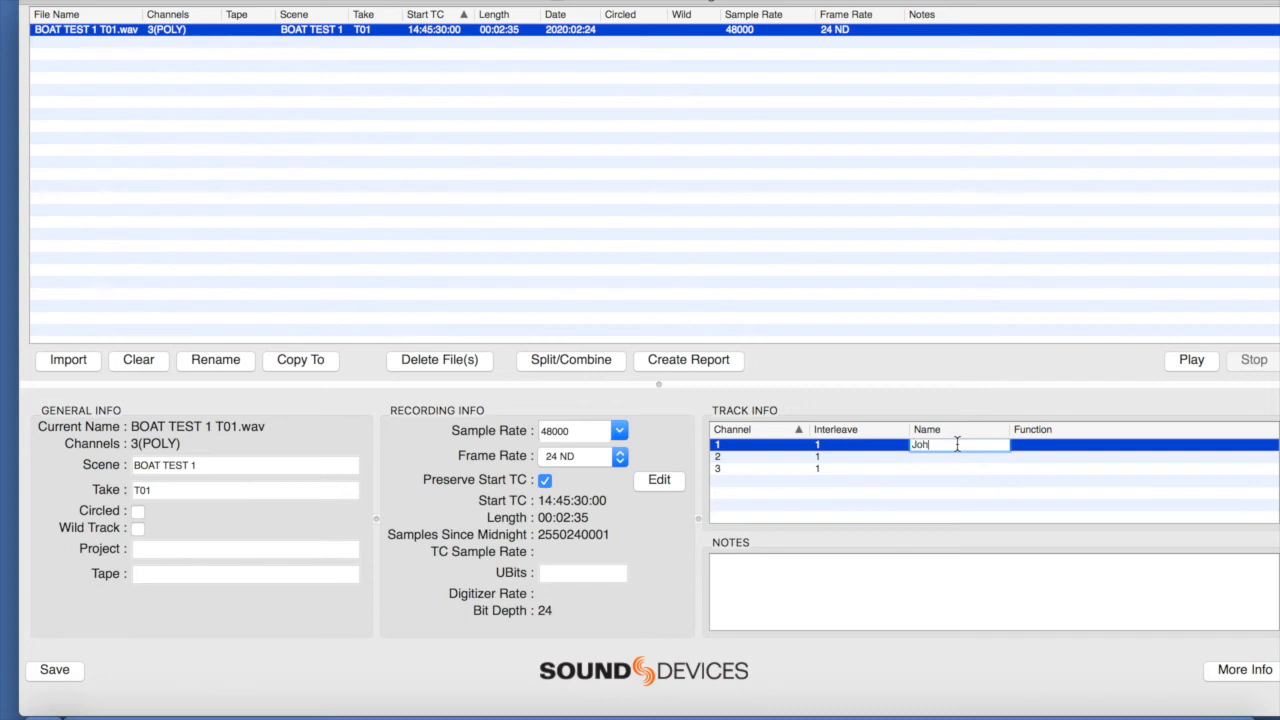
pyautogui.click(956, 467)
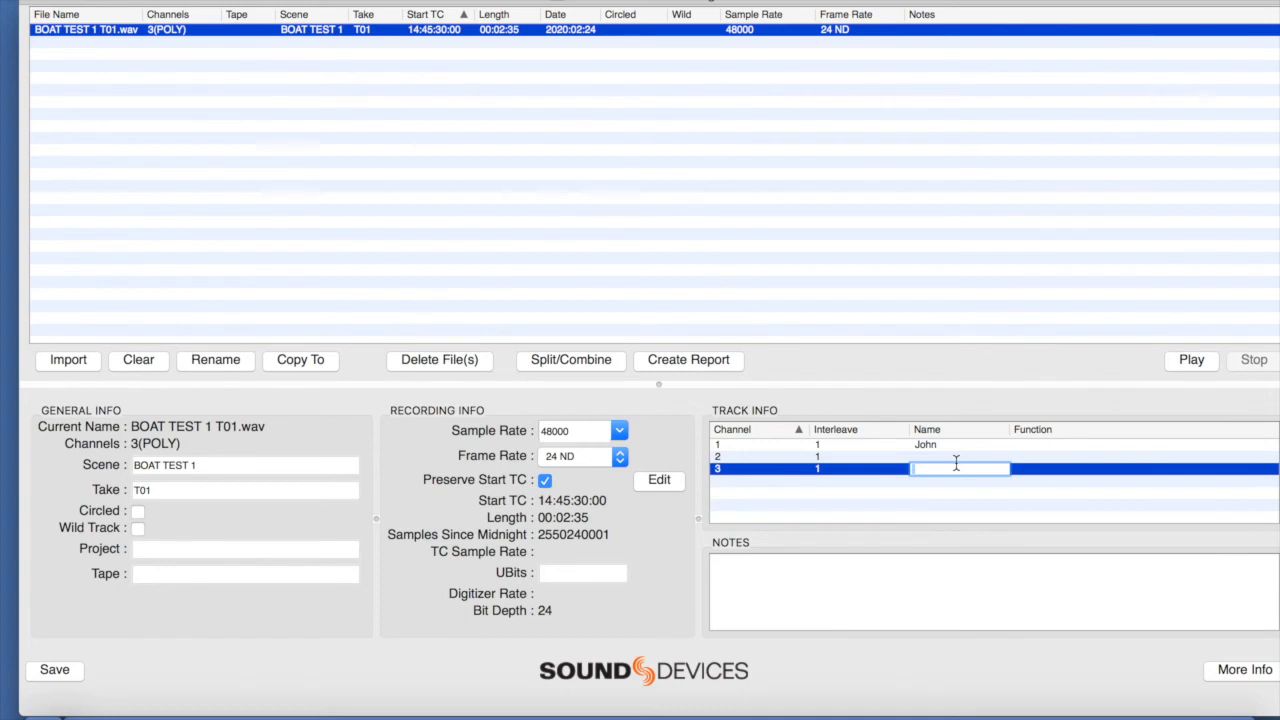
pyautogui.click(955, 457)
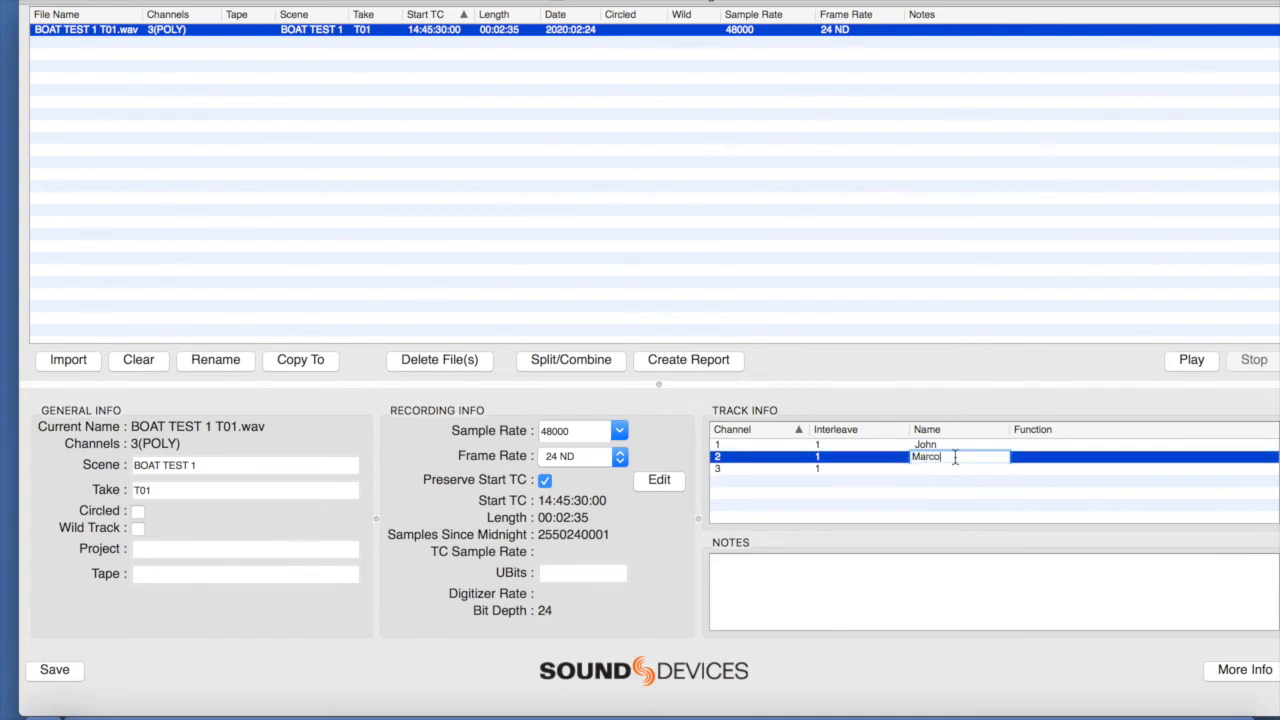
pyautogui.click(945, 469)
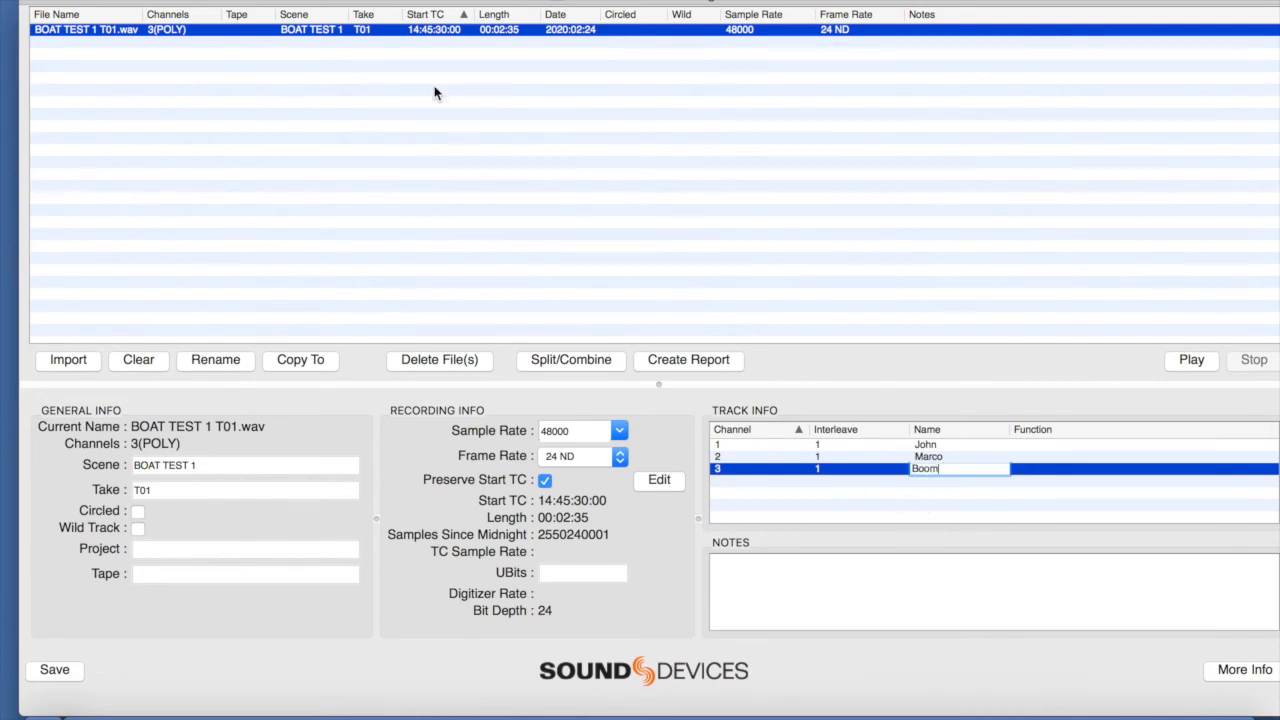
pyautogui.click(72, 675)
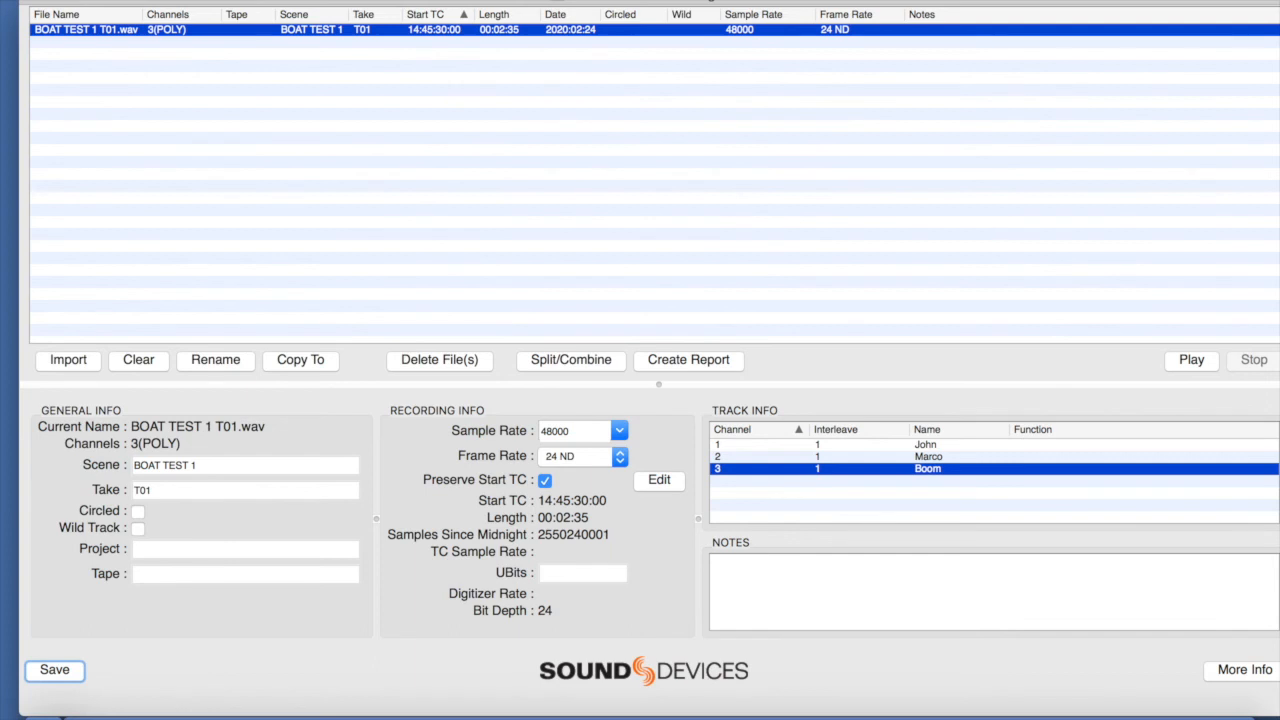
# Step: Open the Playback Mixer and lower the faders of tracks 3 to 10 to -48, leaving only tracks 1 and 2 up
pyautogui.click(284, 0)
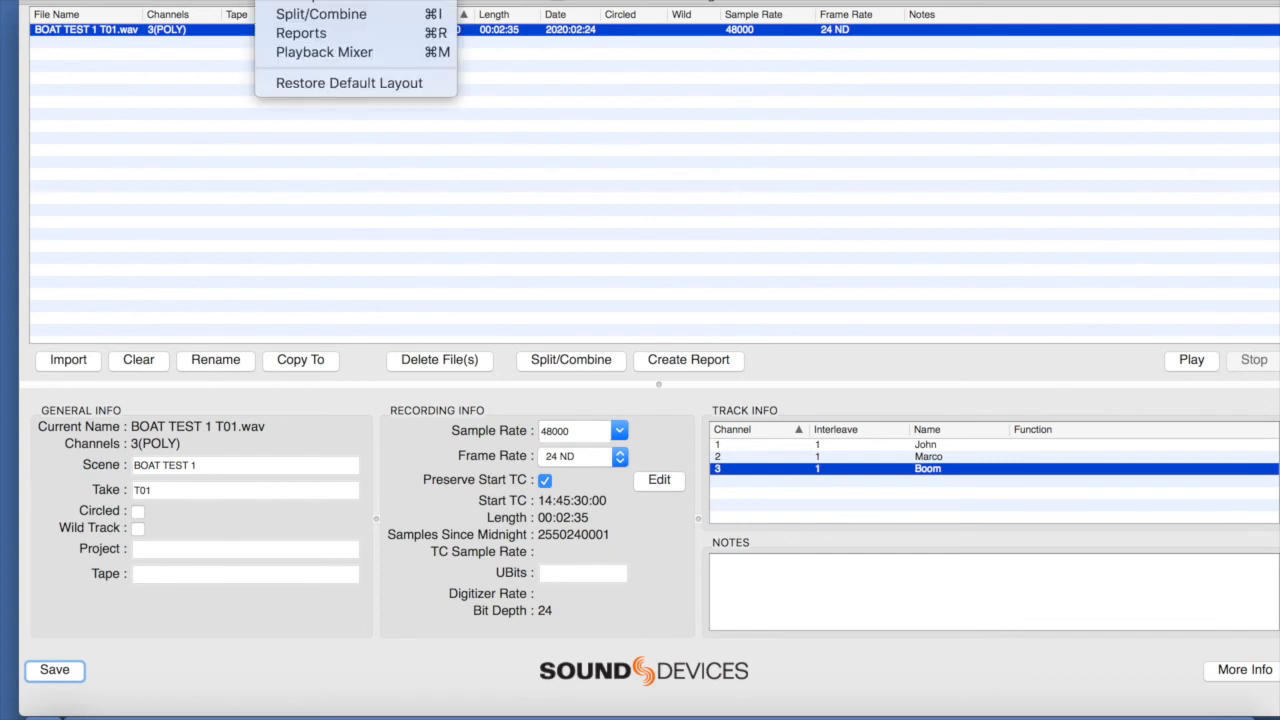
pyautogui.click(301, 52)
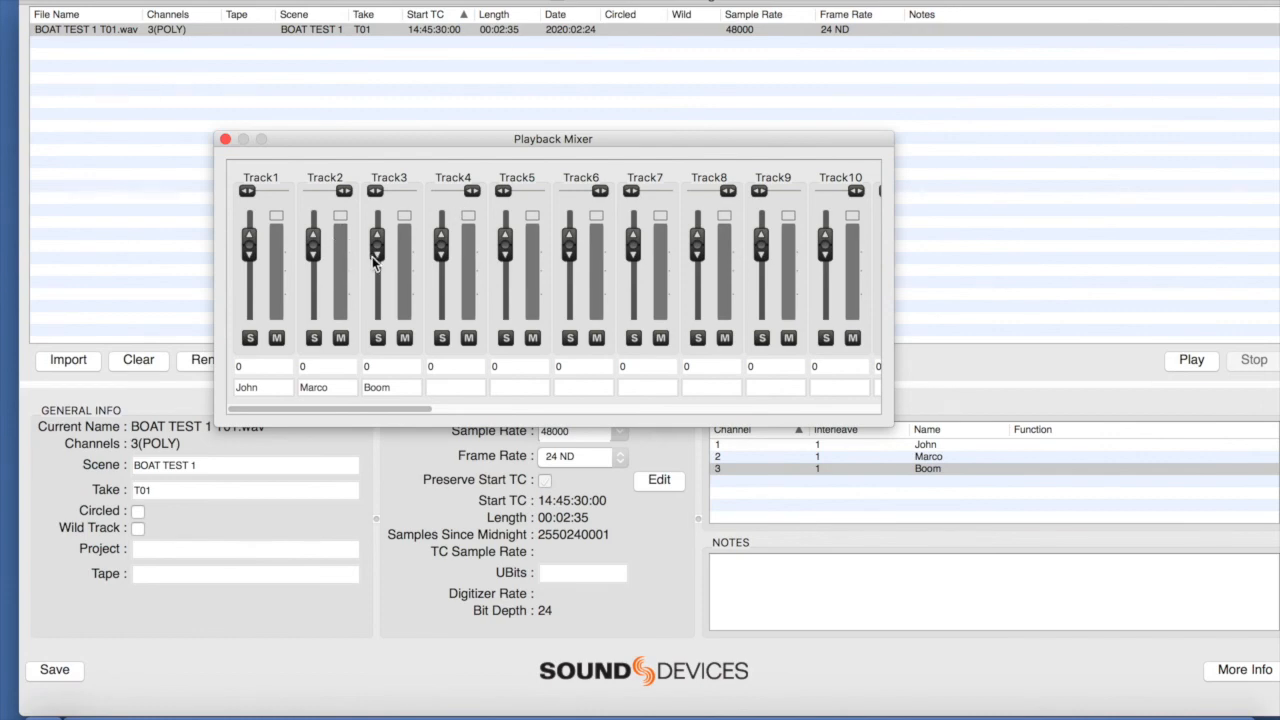
pyautogui.moveTo(825, 242); pyautogui.dragTo(827, 337)
pyautogui.moveTo(761, 245); pyautogui.dragTo(762, 345)
pyautogui.moveTo(697, 245); pyautogui.dragTo(697, 340)
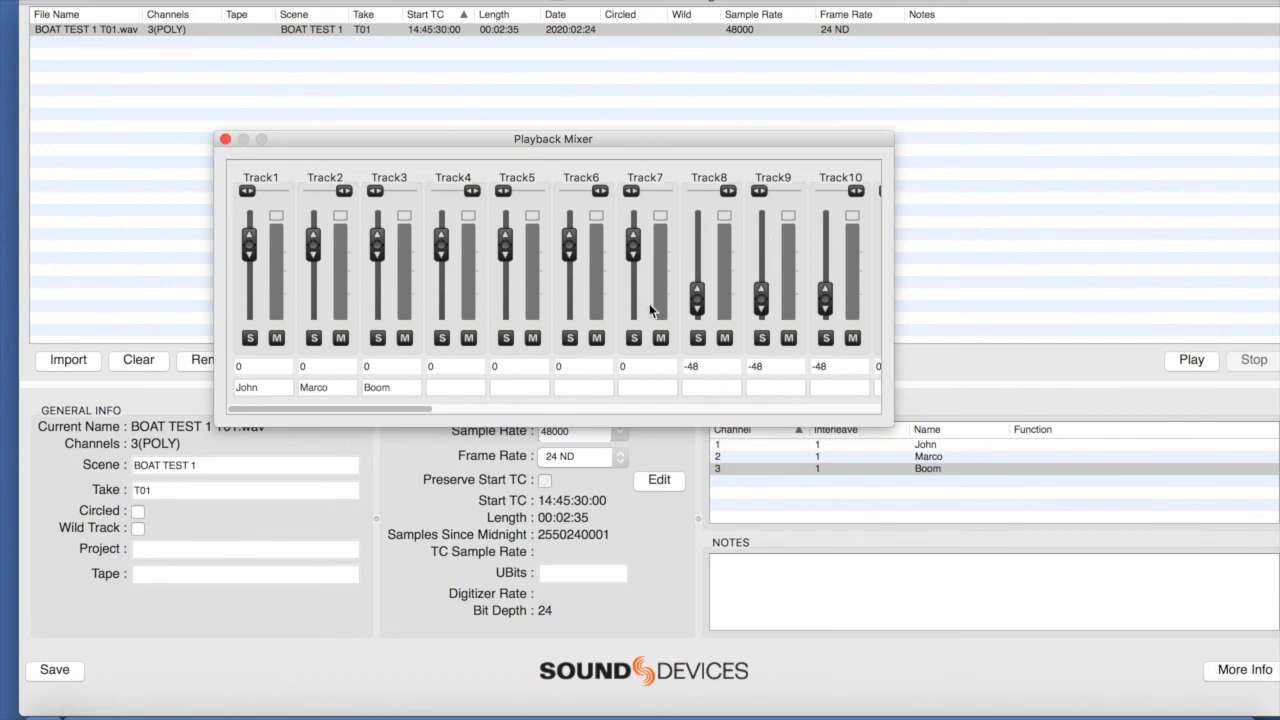
pyautogui.moveTo(636, 258); pyautogui.dragTo(634, 300)
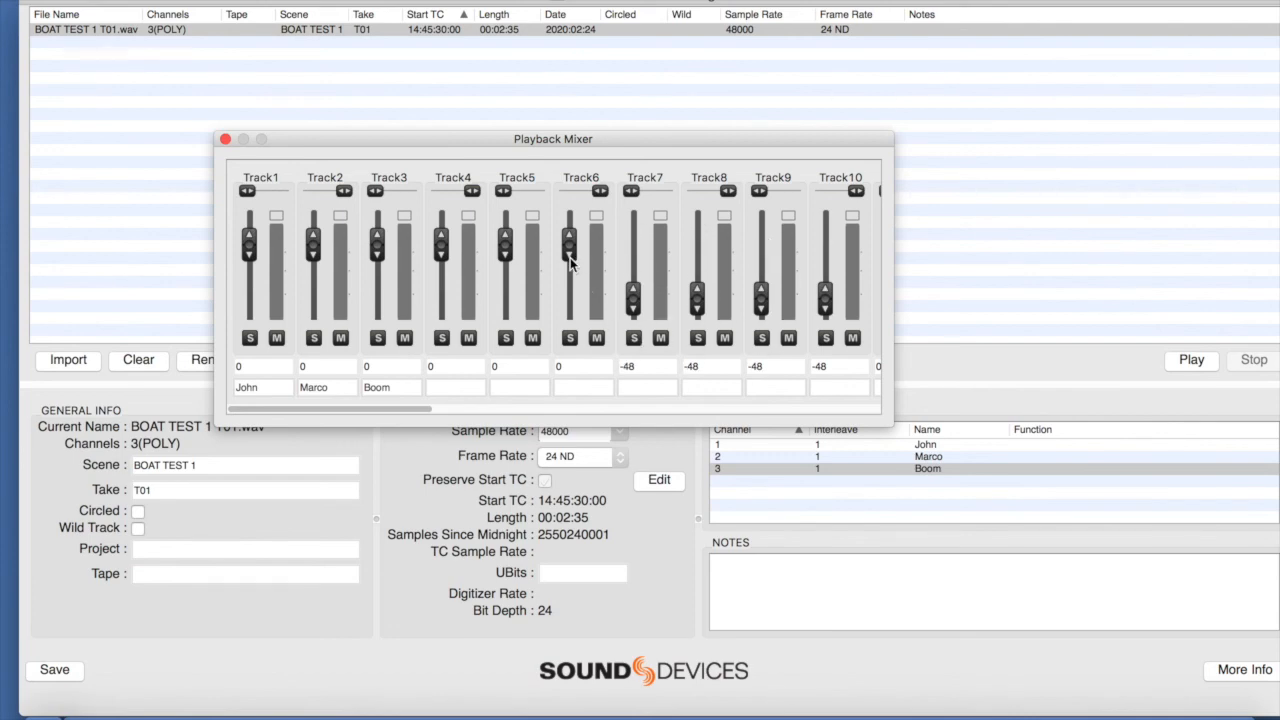
pyautogui.moveTo(571, 258); pyautogui.dragTo(570, 305)
pyautogui.moveTo(507, 258); pyautogui.dragTo(507, 310)
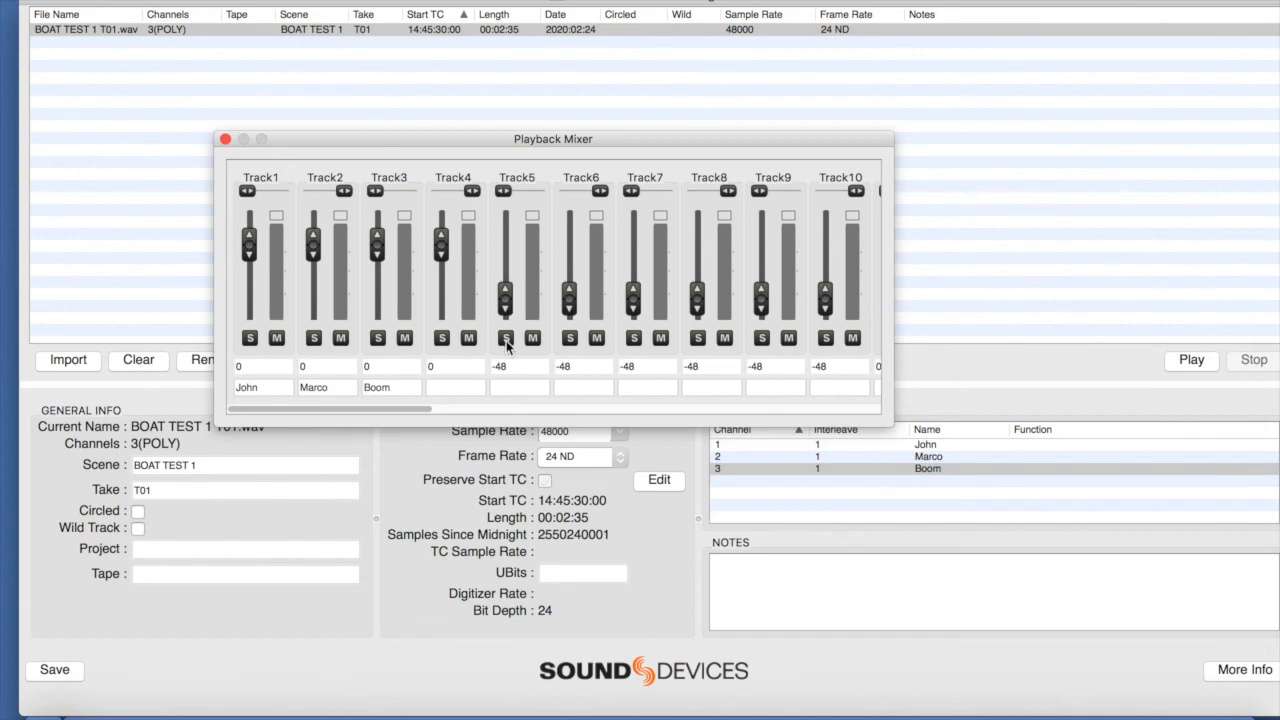
pyautogui.moveTo(442, 247); pyautogui.dragTo(448, 311)
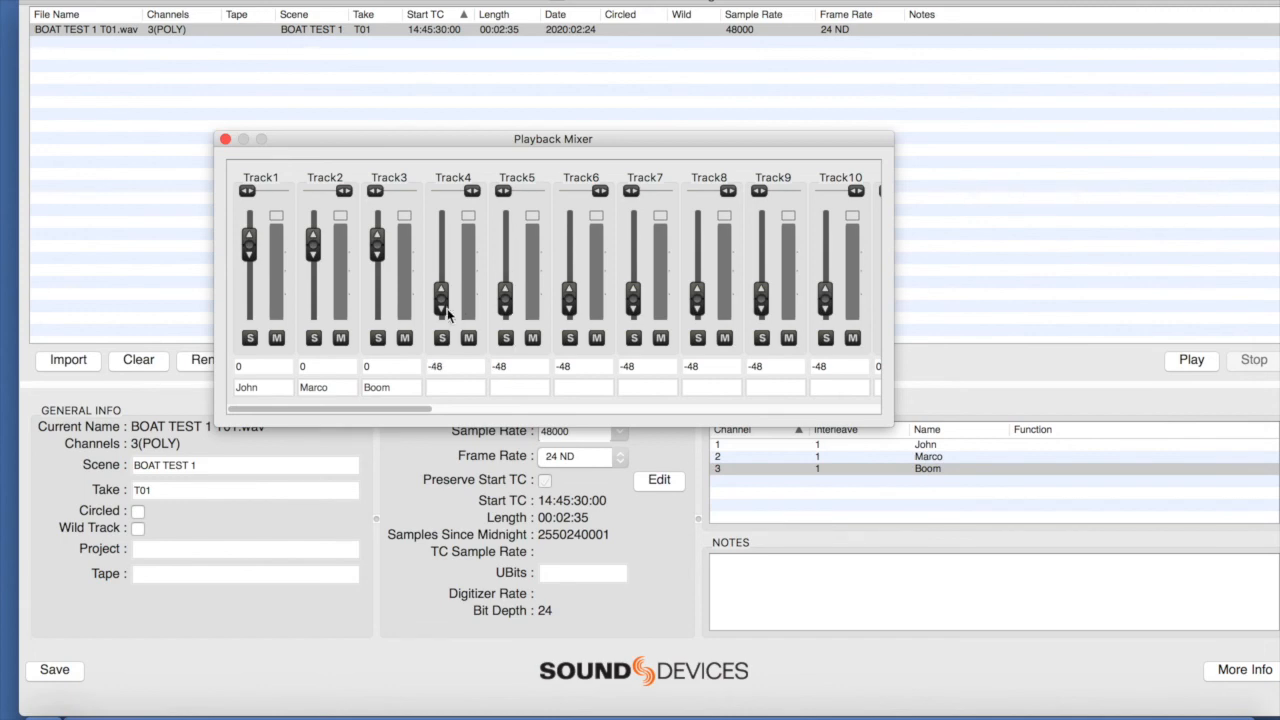
pyautogui.moveTo(377, 245); pyautogui.dragTo(378, 320)
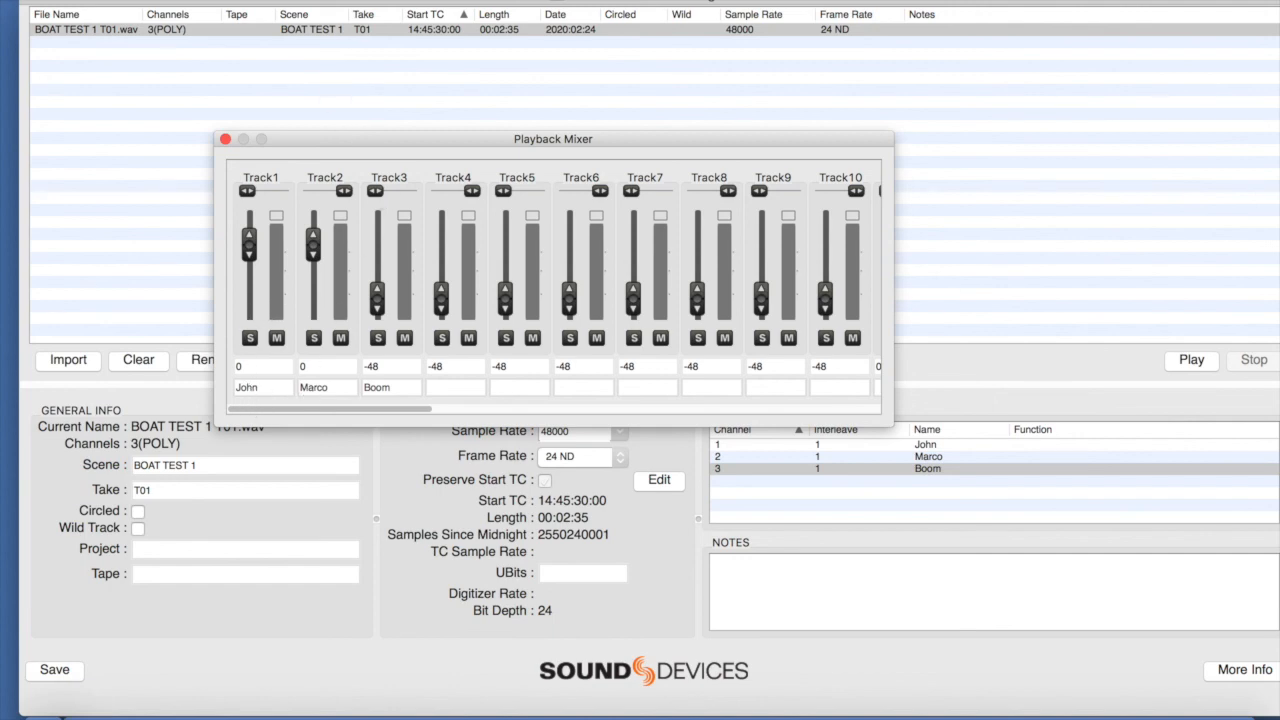
# Step: Open the Transport Control, play BOAT TEST 1 T01.wav to listen to tracks 1 and 2, and stop playback
pyautogui.click(290, 0)
pyautogui.click(300, 2)
pyautogui.click(747, 507)
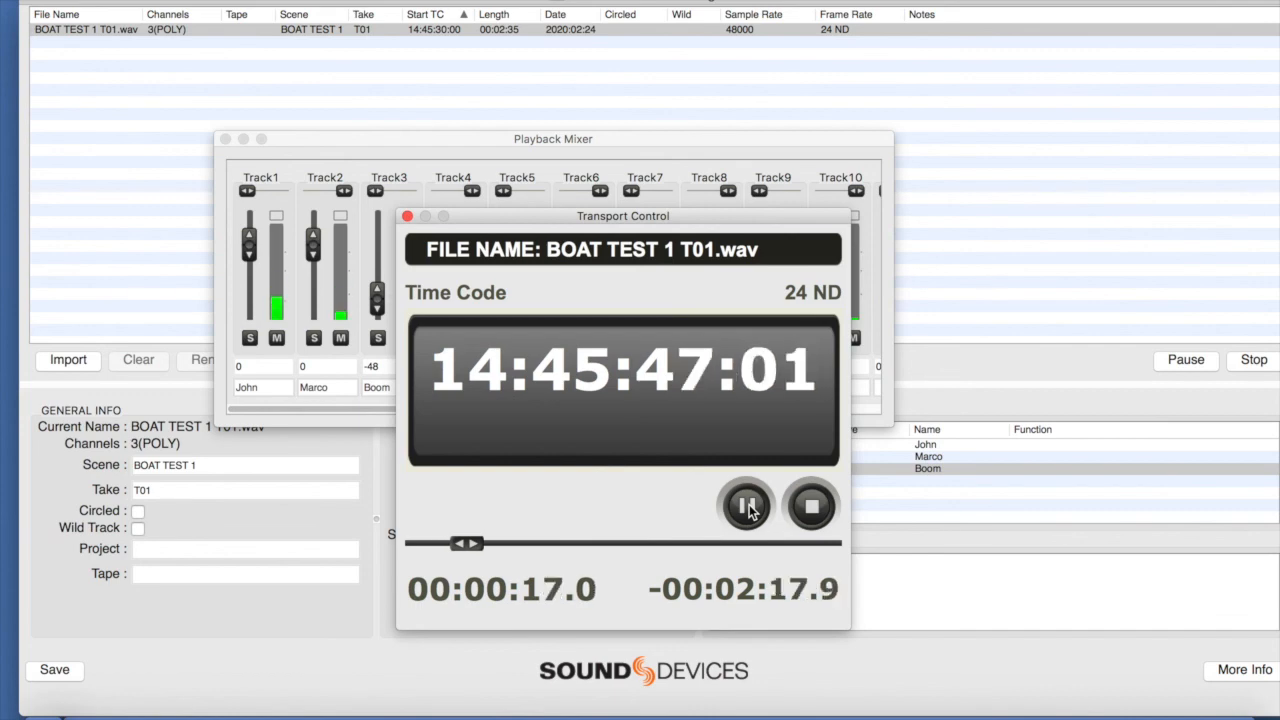
pyautogui.click(812, 508)
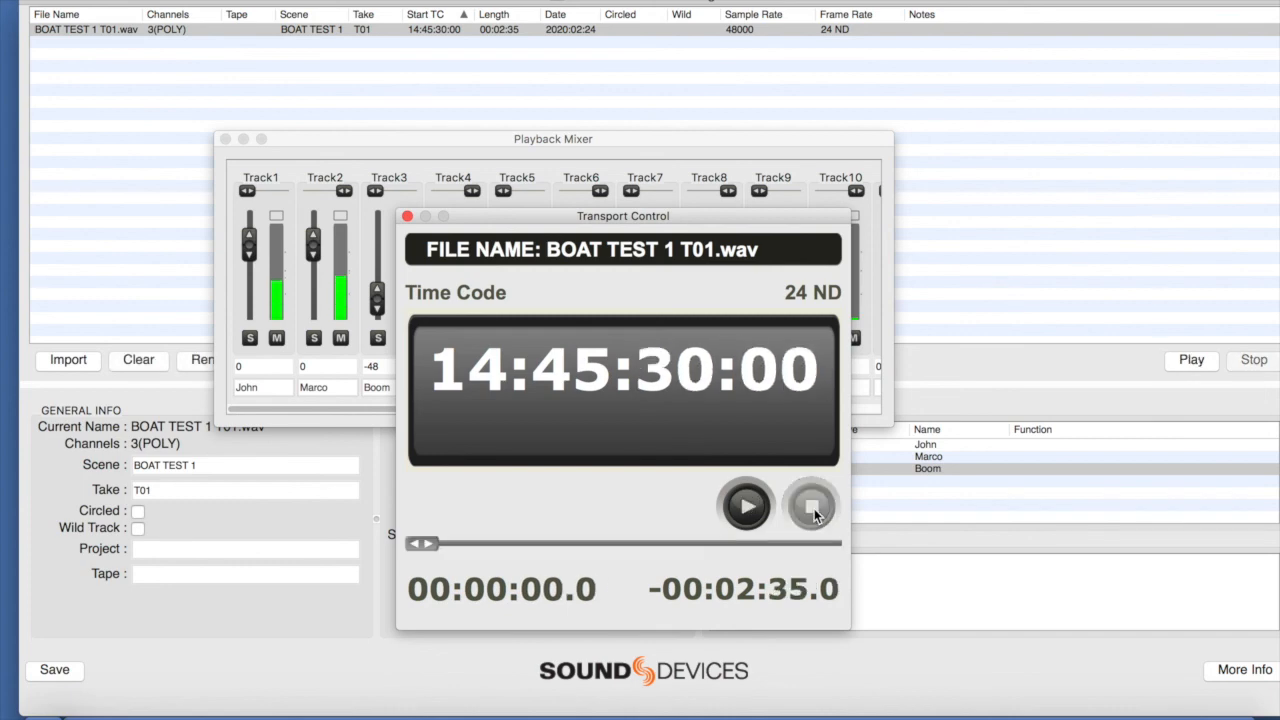